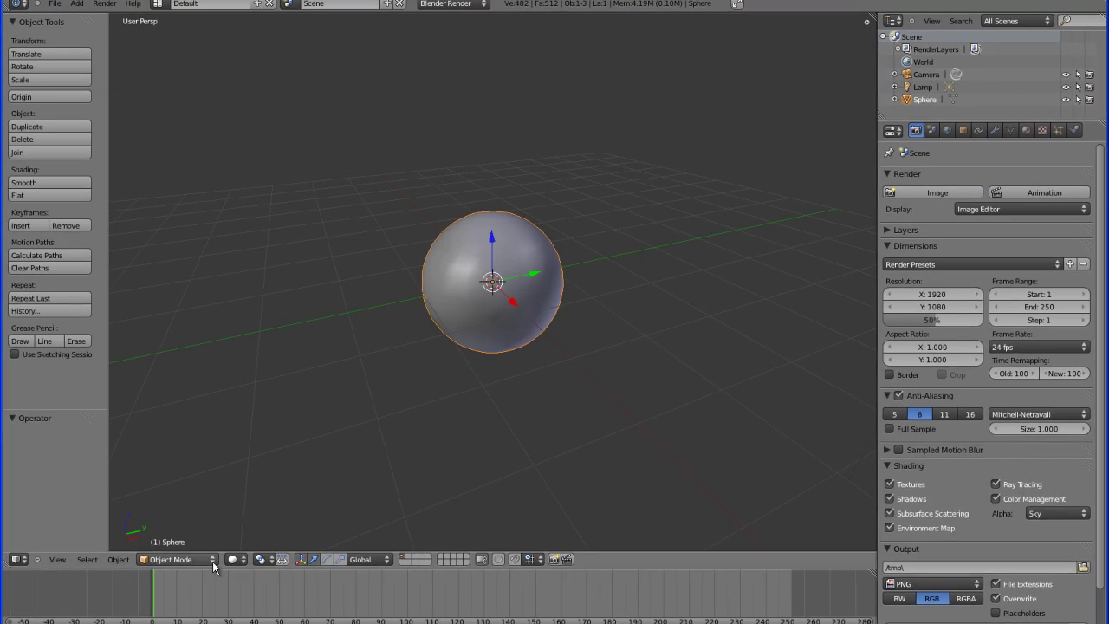
# Add a particle system to the sphere and set its type to Hair.
pyautogui.click(212, 560)
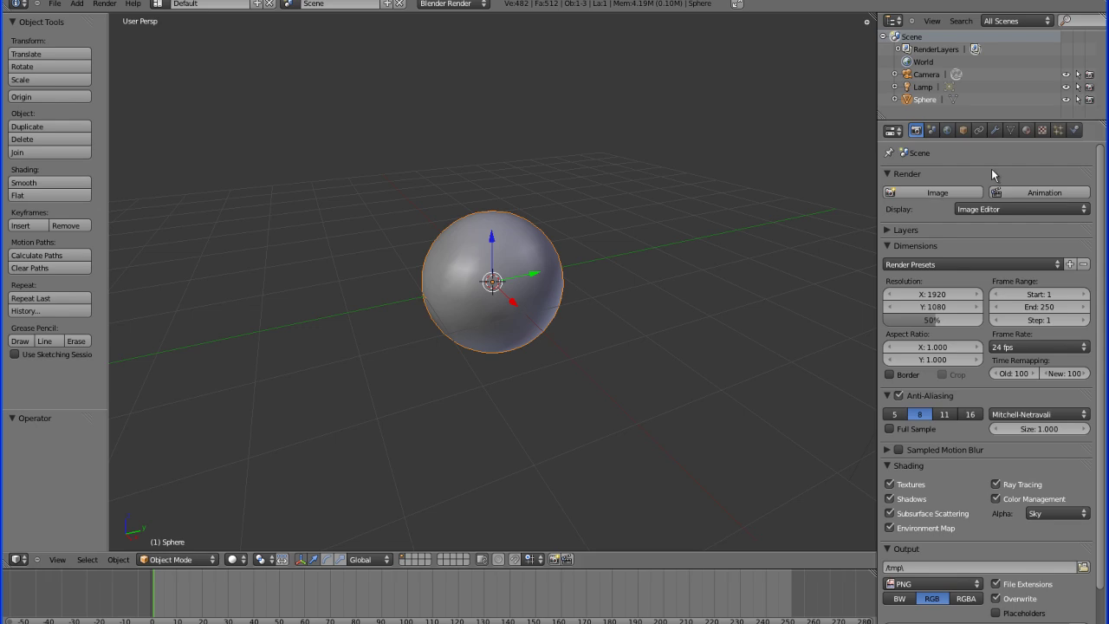
pyautogui.click(1060, 131)
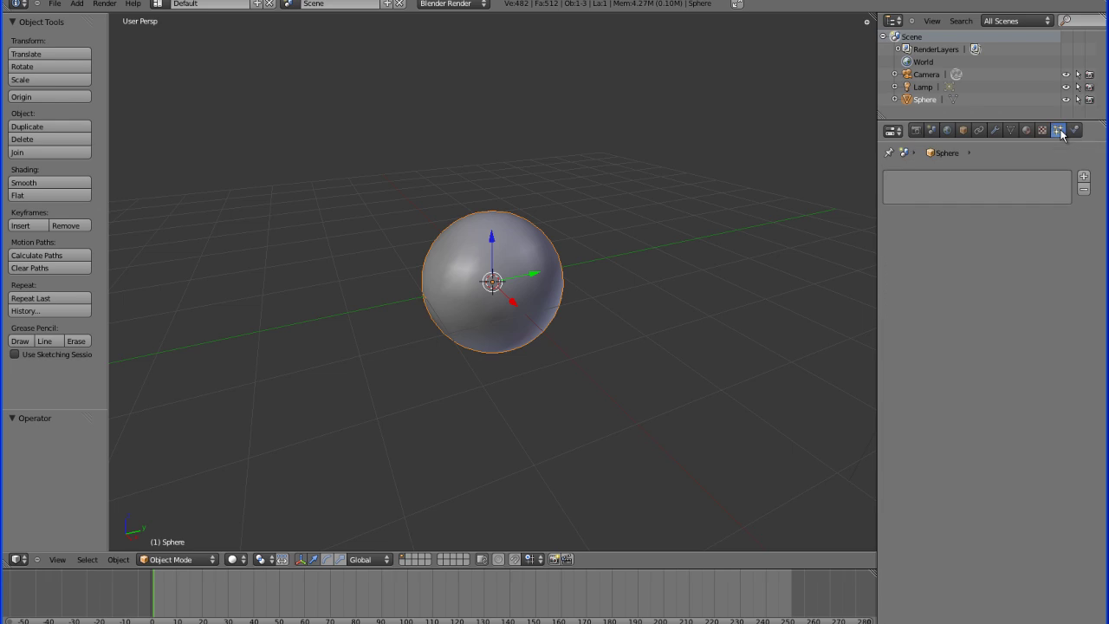
pyautogui.click(1084, 181)
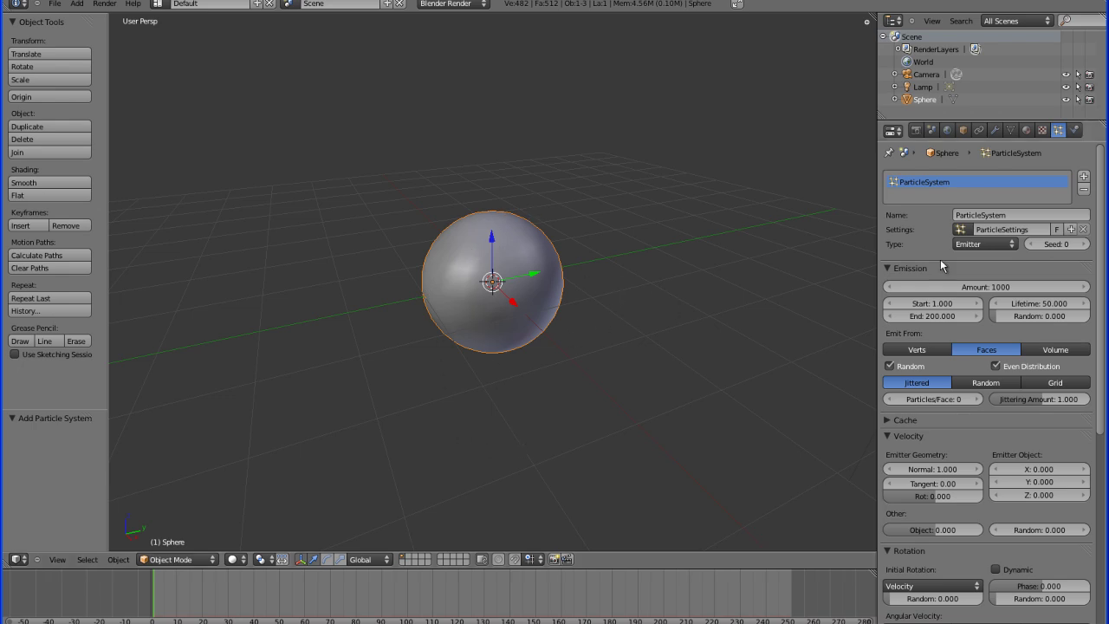
pyautogui.click(989, 245)
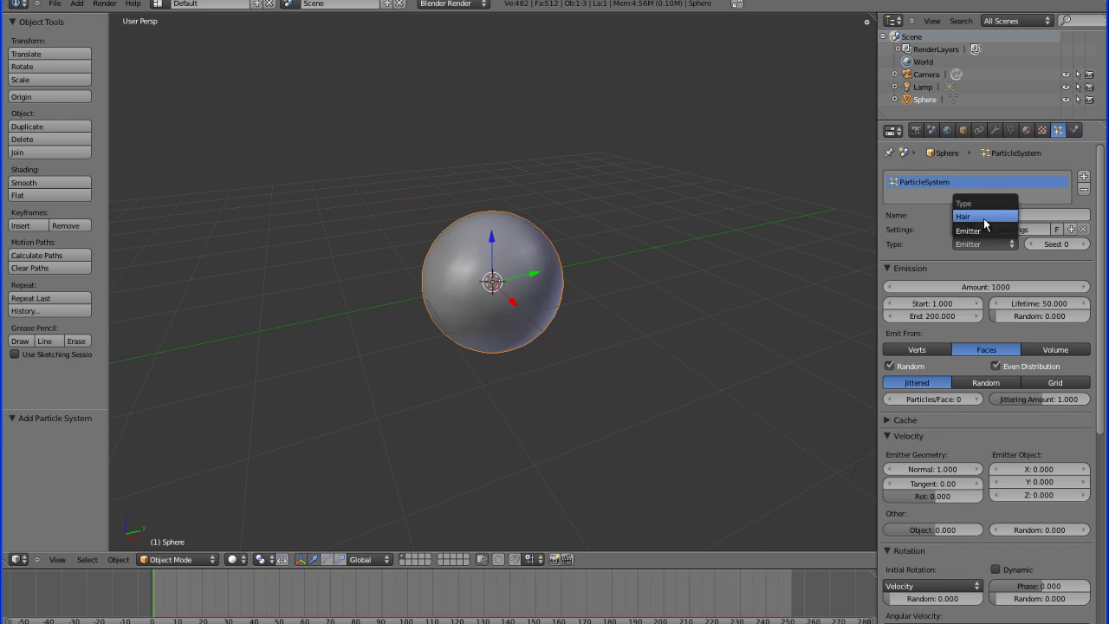
pyautogui.click(983, 216)
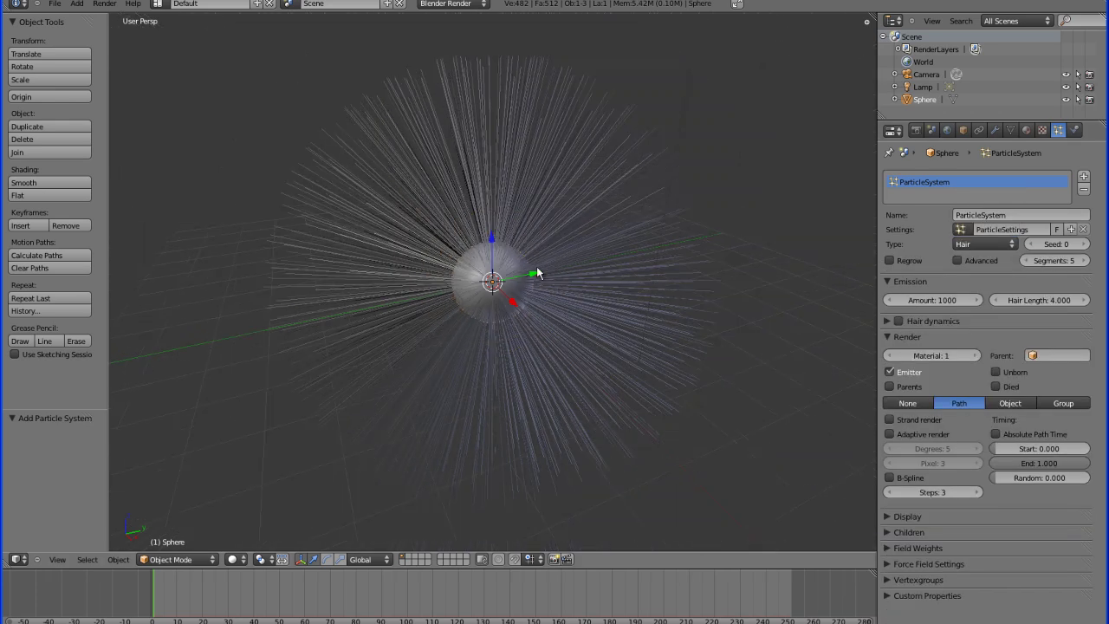
pyautogui.scroll(4, 527, 279)
pyautogui.scroll(-4, 526, 280)
pyautogui.scroll(1, 525, 285)
pyautogui.scroll(-1, 524, 285)
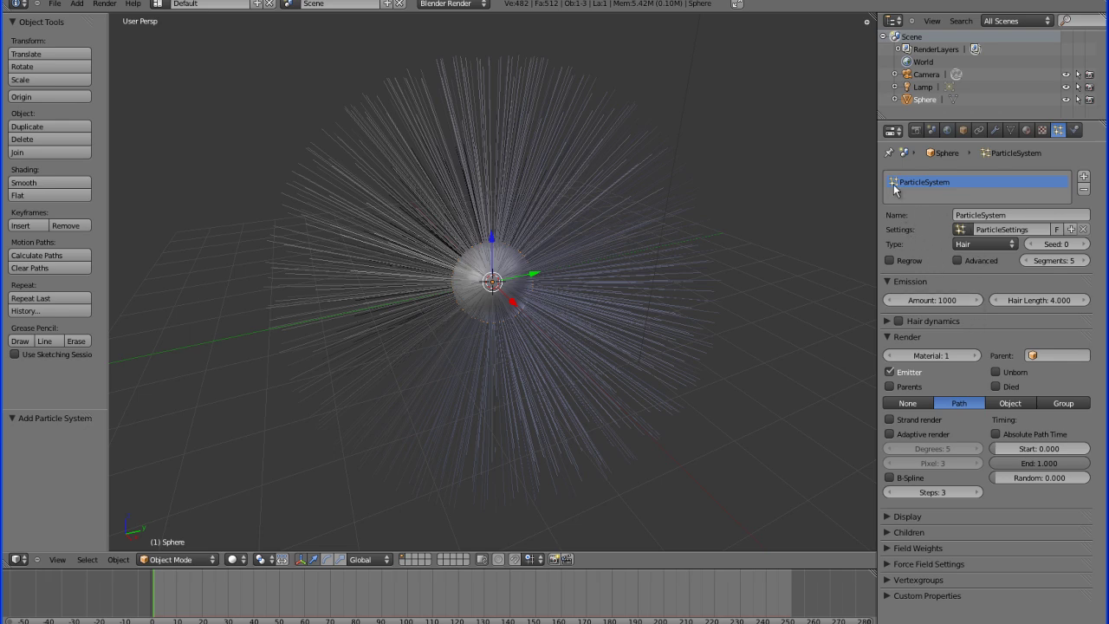
# Rename the sphere's particle system to "Hair".
pyautogui.click(997, 214)
pyautogui.write('Hair')
pyautogui.press('Return')
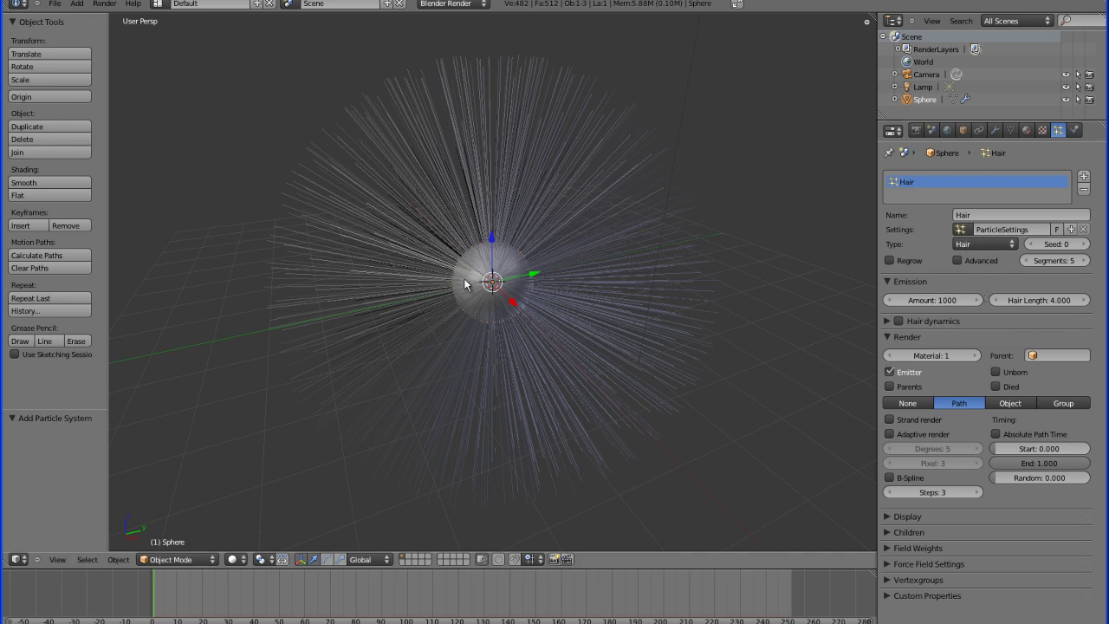
# Set the hair length of the particle system to 2.
pyautogui.scroll(3, 512, 288)
pyautogui.scroll(-2, 513, 287)
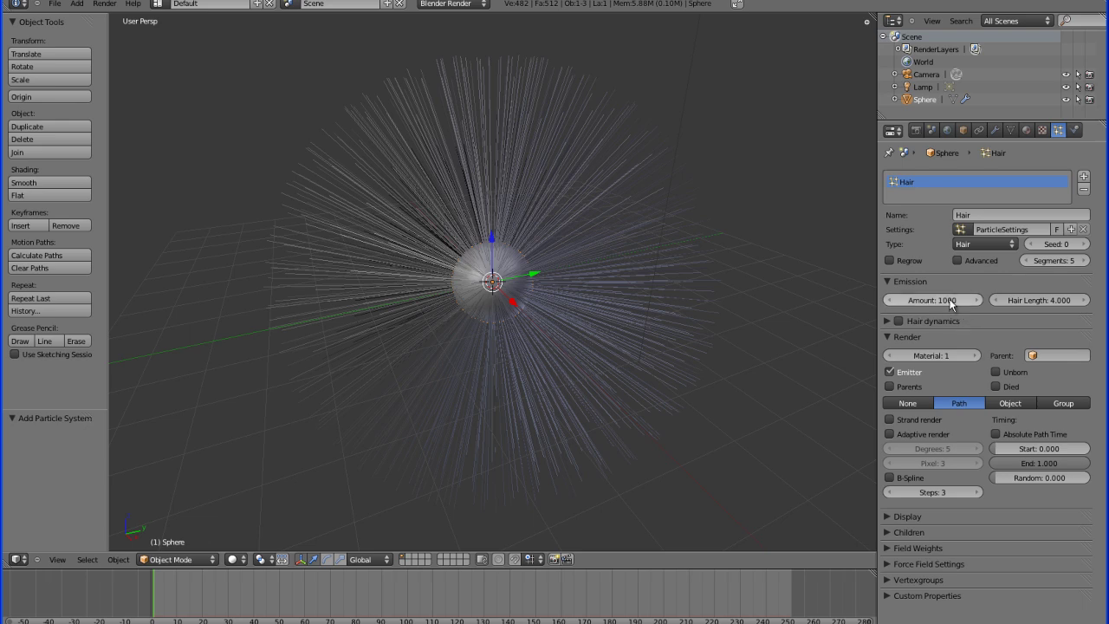
pyautogui.scroll(4, 563, 304)
pyautogui.scroll(-4, 563, 305)
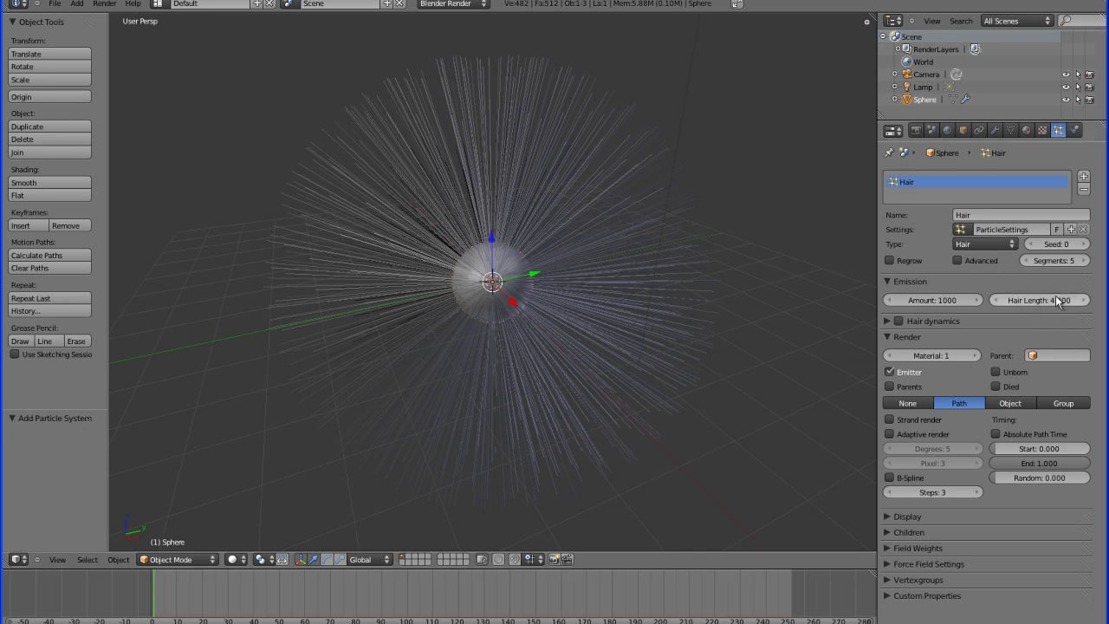
pyautogui.click(997, 300)
pyautogui.click(1047, 300)
pyautogui.write('3')
pyautogui.press('Return')
pyautogui.scroll(2, 703, 310)
pyautogui.scroll(-1, 611, 324)
pyautogui.click(1034, 299)
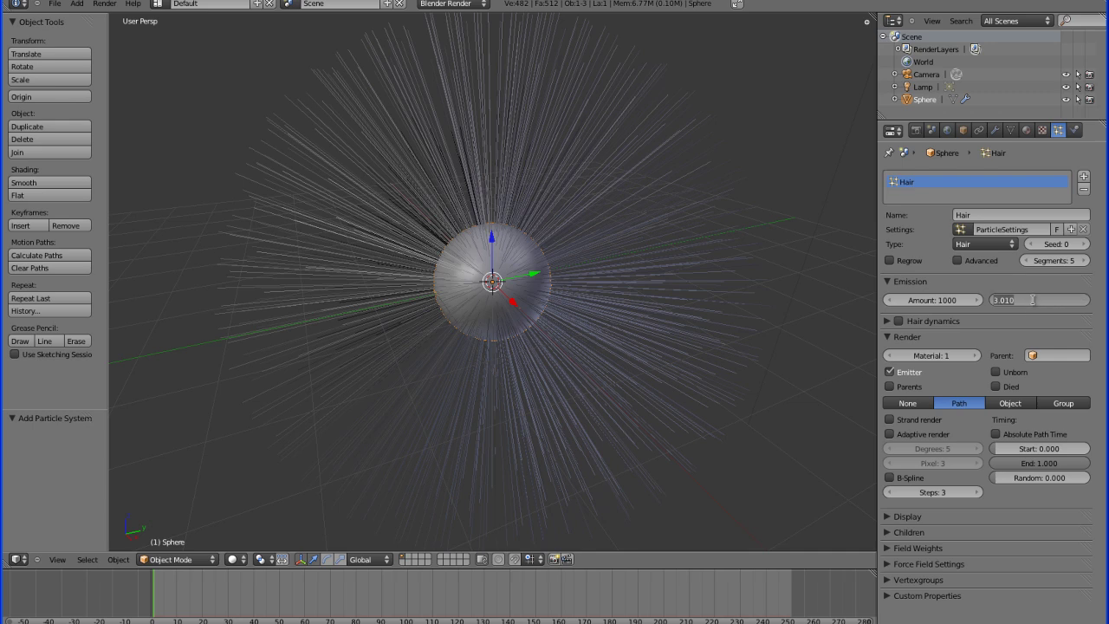
pyautogui.write('2')
pyautogui.press('Return')
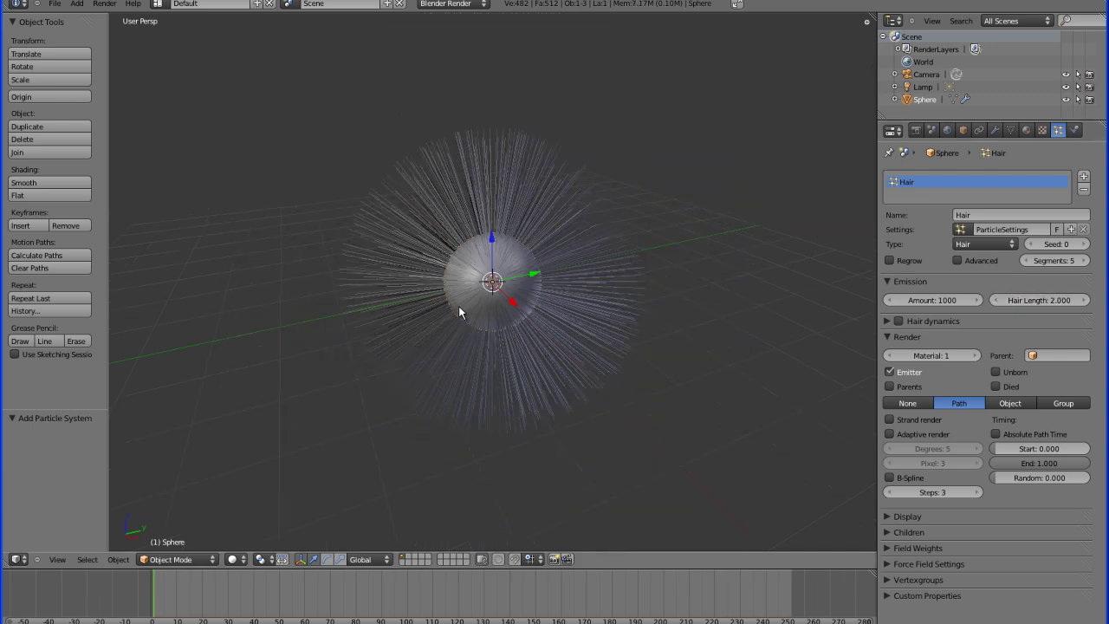
pyautogui.scroll(1, 460, 312)
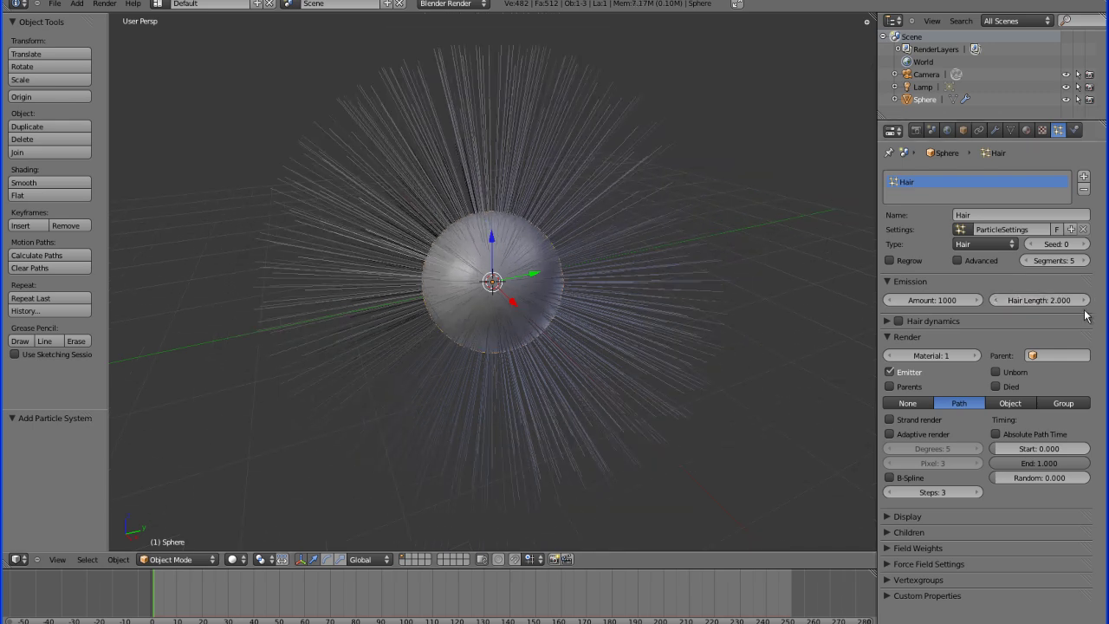
# Enable hair dynamics for the sphere's Hair particle system, keeping the material and damping values at their defaults.
pyautogui.click(886, 337)
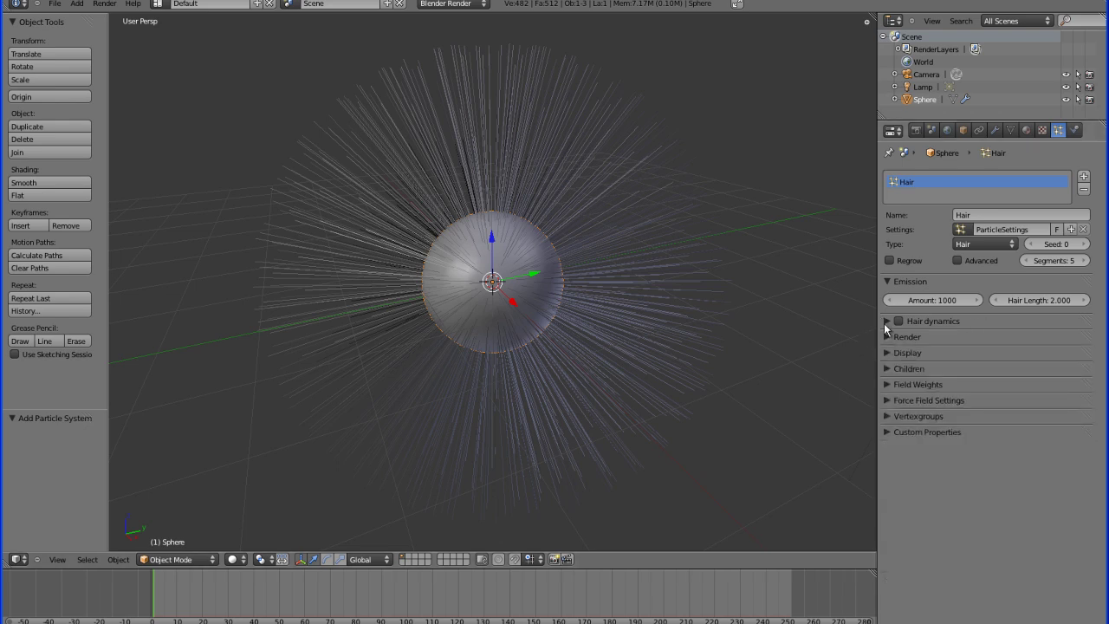
pyautogui.click(899, 322)
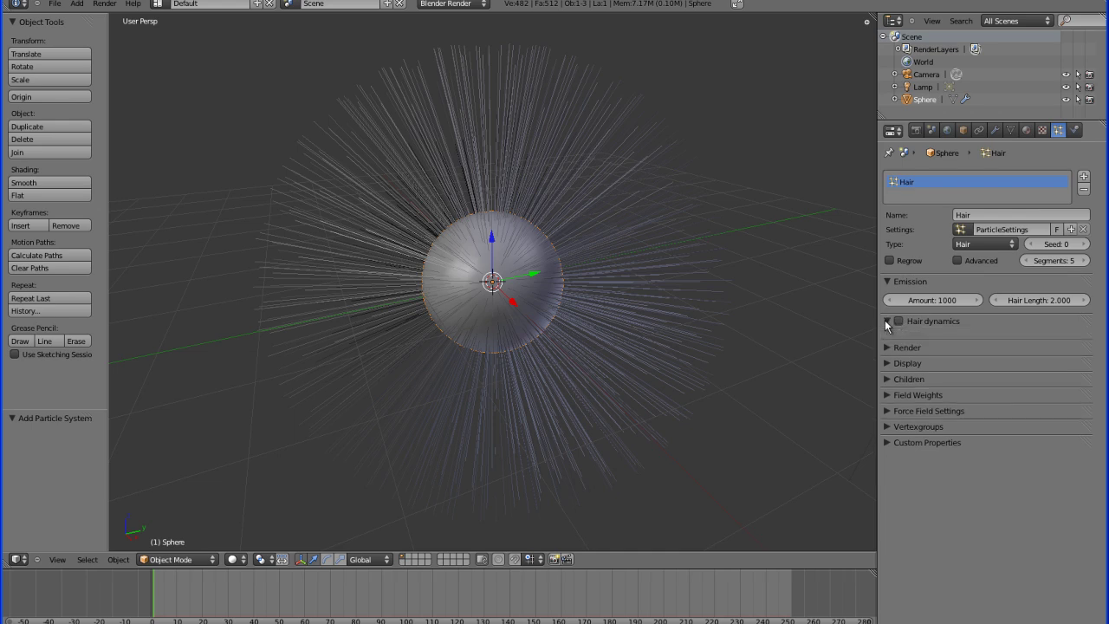
pyautogui.click(886, 321)
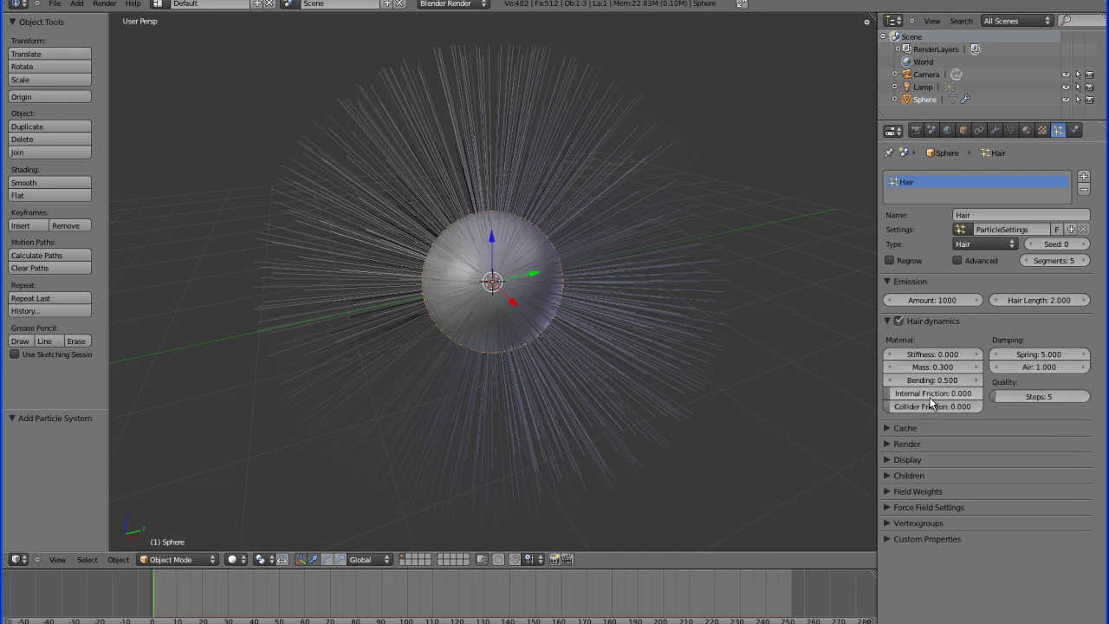
pyautogui.click(889, 322)
pyautogui.click(888, 321)
pyautogui.click(887, 321)
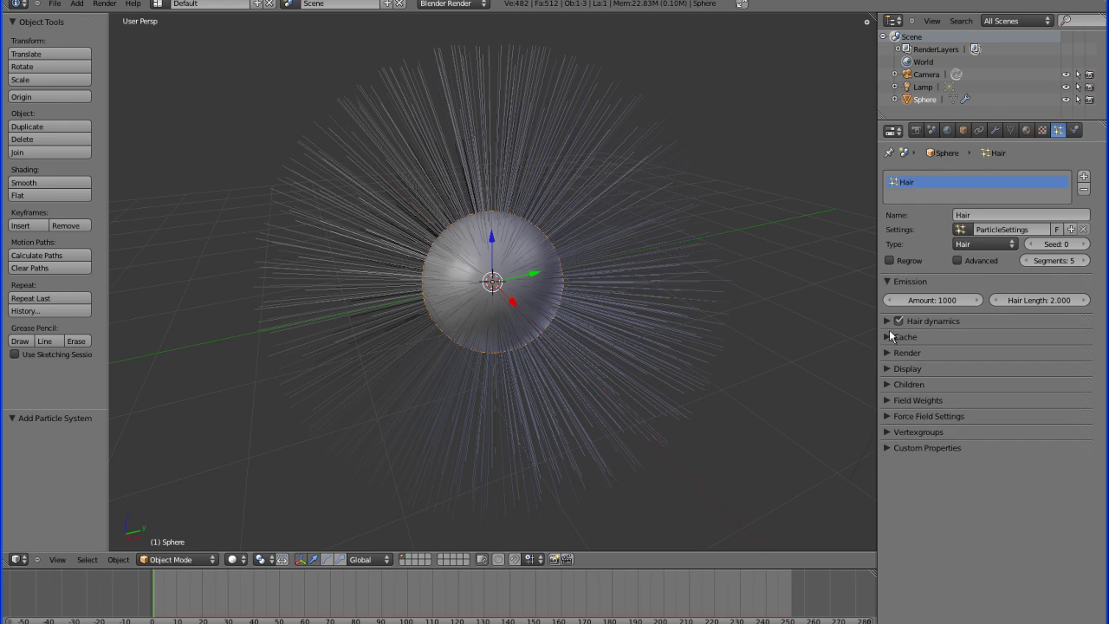
# Generate interpolated children for the hair and render a test image of the sphere.
pyautogui.click(886, 385)
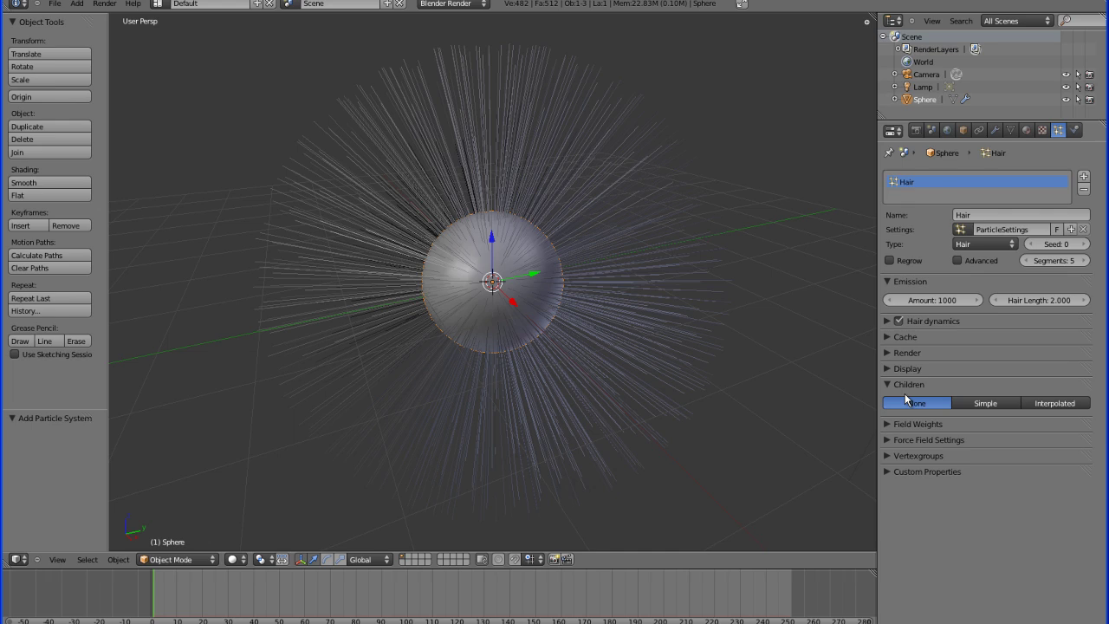
pyautogui.click(1046, 403)
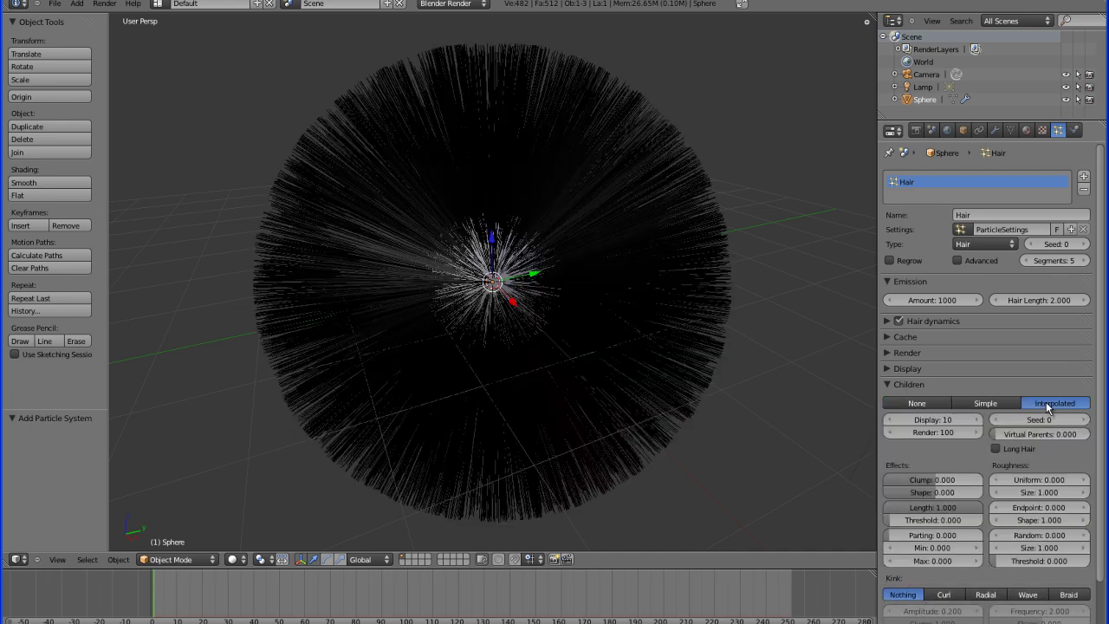
pyautogui.scroll(-4, 518, 272)
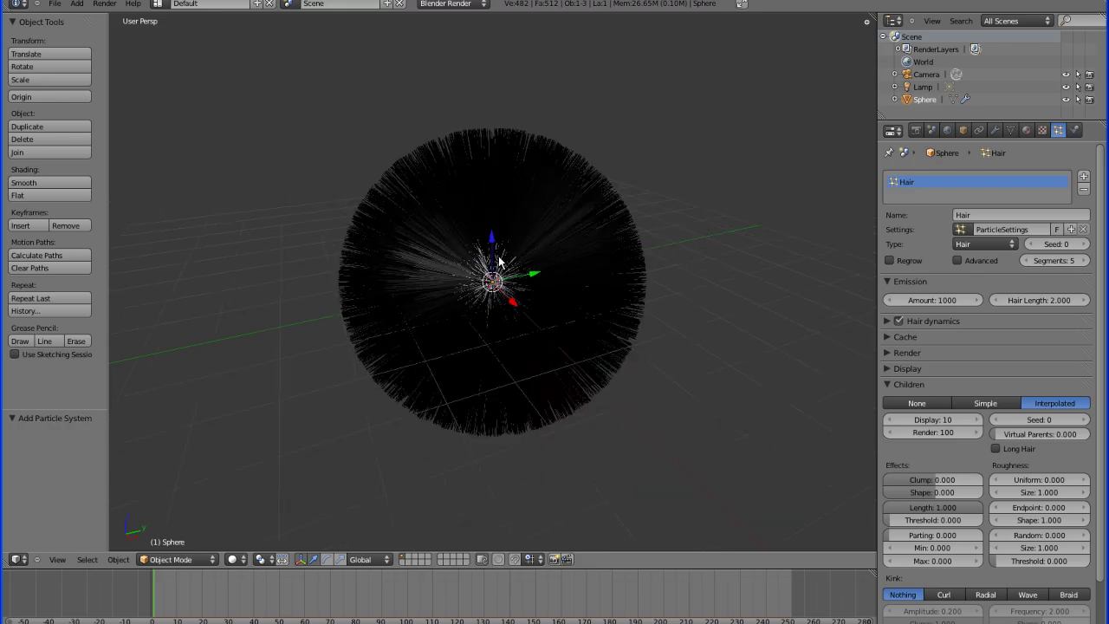
pyautogui.scroll(6, 519, 272)
pyautogui.scroll(-5, 507, 286)
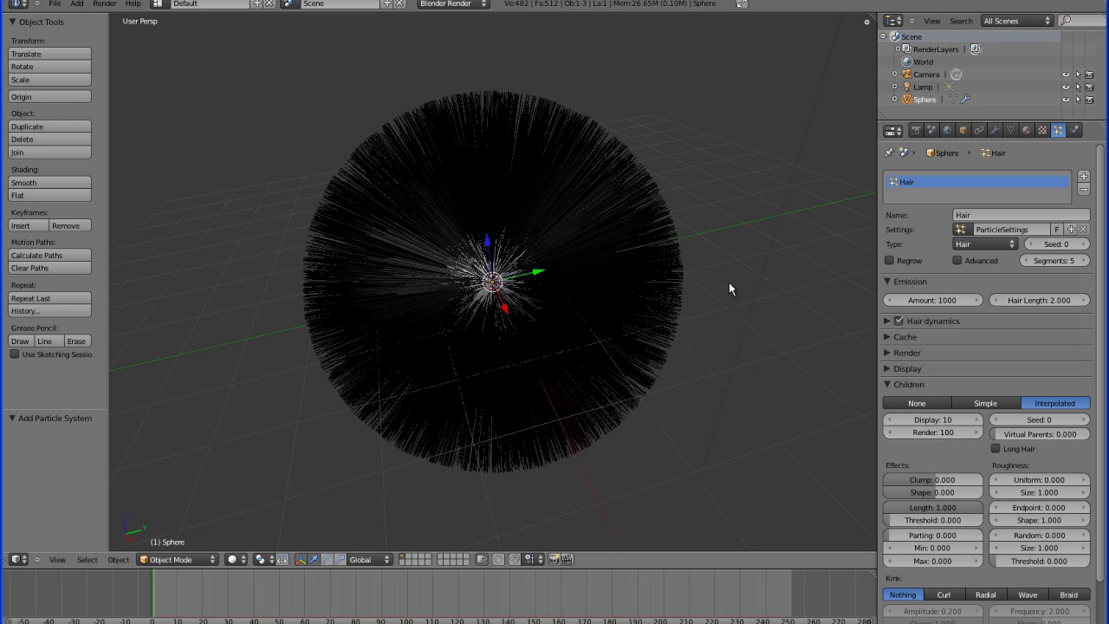
pyautogui.press('F12')
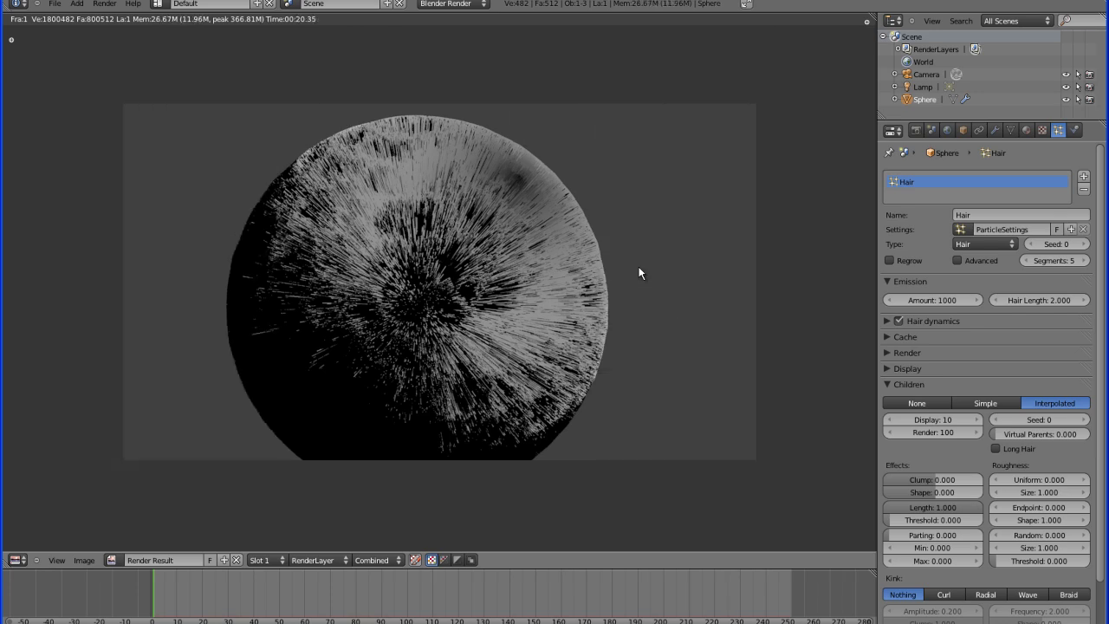
pyautogui.press('Escape')
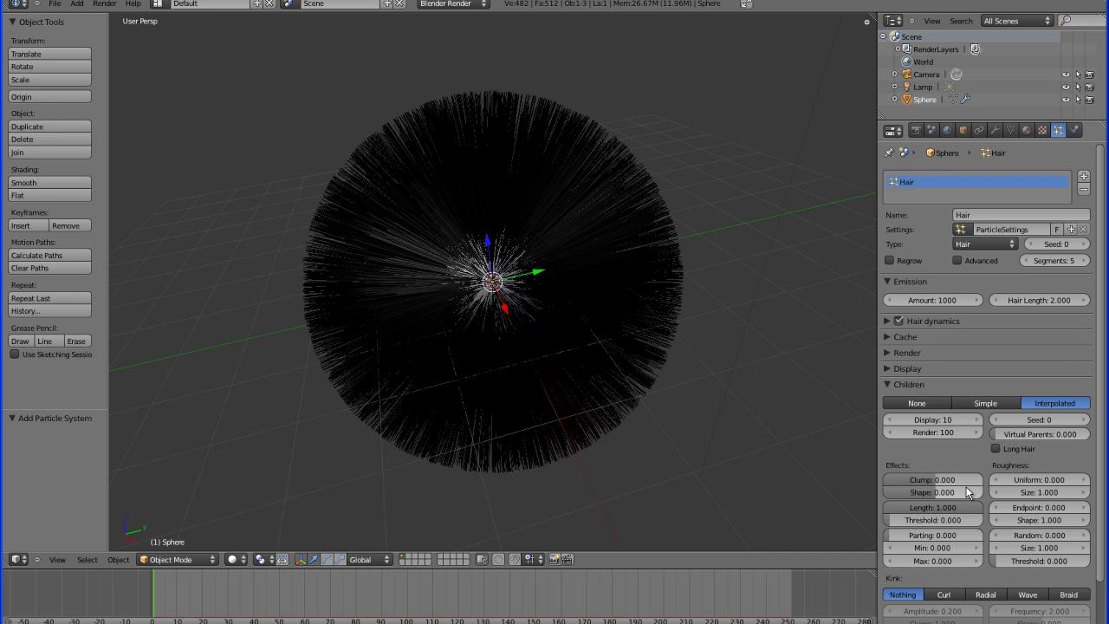
# Set the child hair's clump to 0.216, shape 0.135, threshold 0.027, and its roughness to uniform 0.3, size 1.04, endpoint 0.1, shape 1.06.
pyautogui.scroll(-1, 1002, 461)
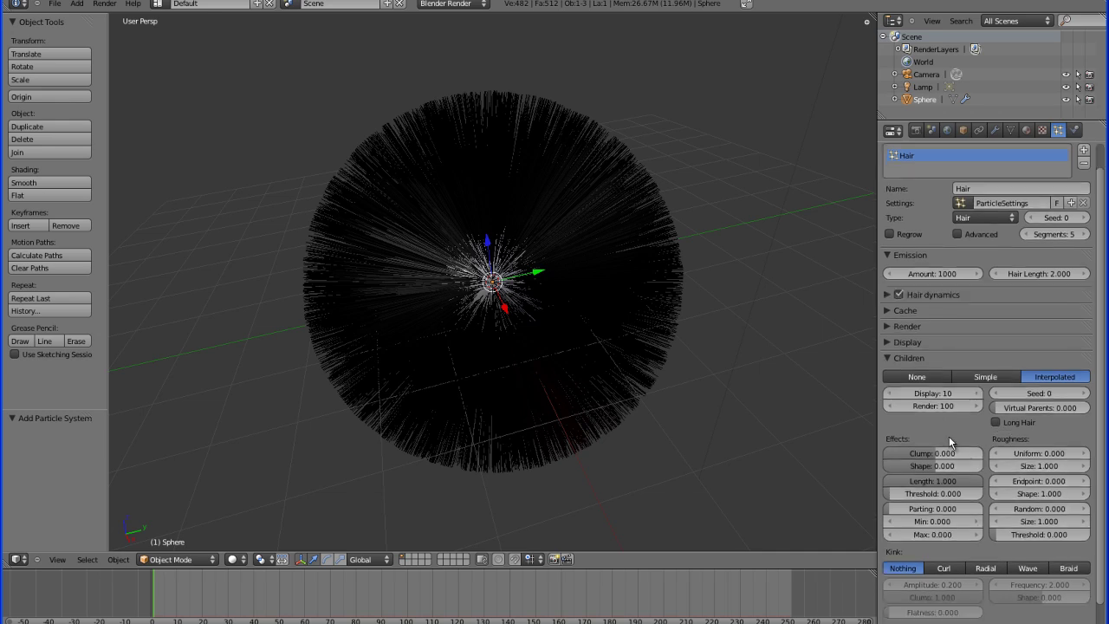
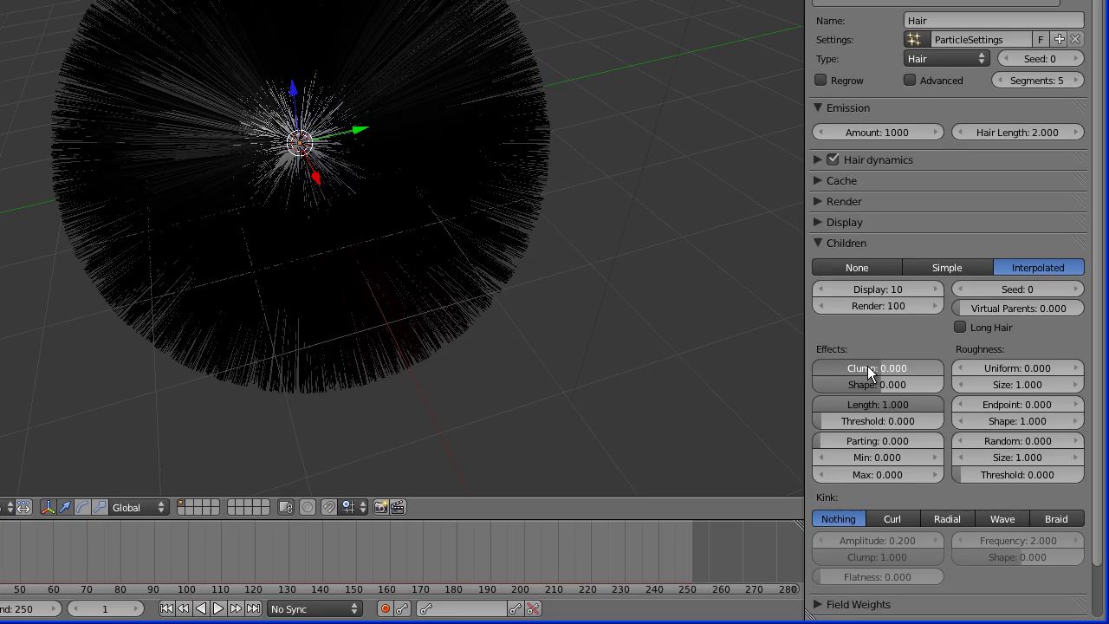
pyautogui.moveTo(867, 366)
pyautogui.mouseDown()
pyautogui.moveTo(884, 366)
pyautogui.moveTo(877, 382)
pyautogui.mouseUp()
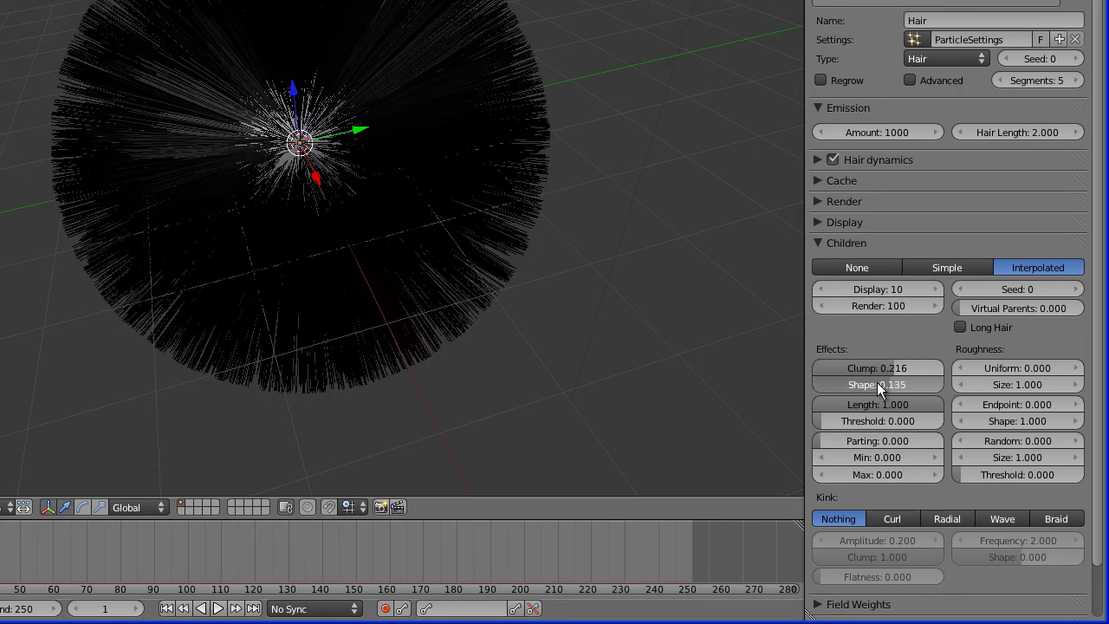
pyautogui.moveTo(1012, 371); pyautogui.dragTo(1017, 364)
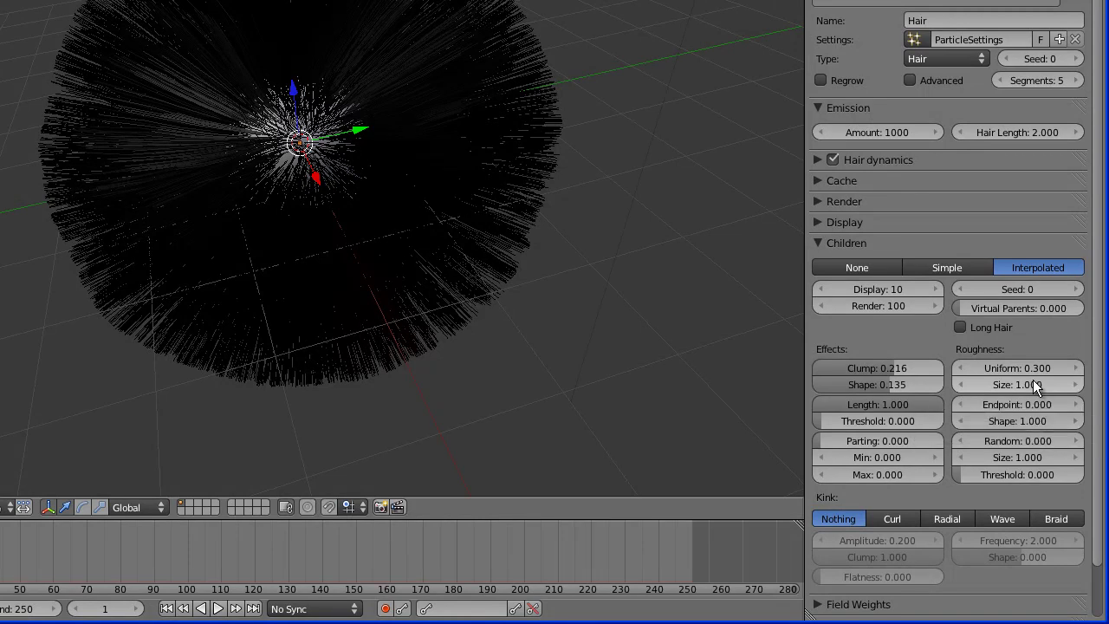
pyautogui.moveTo(1009, 385); pyautogui.dragTo(1010, 418)
pyautogui.moveTo(896, 423); pyautogui.dragTo(897, 419)
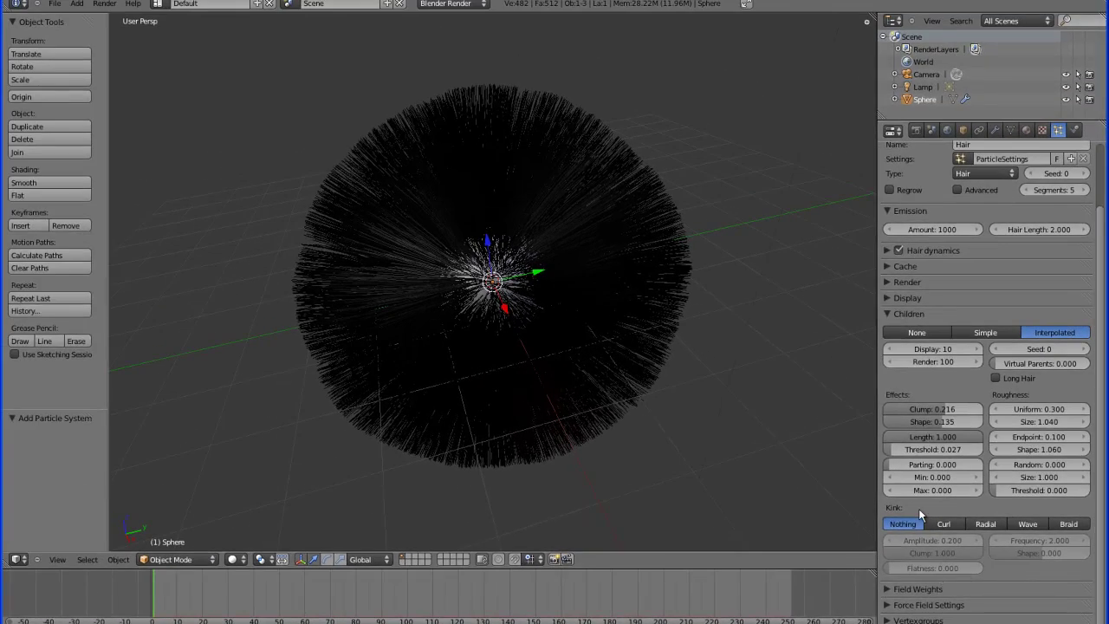
pyautogui.click(889, 313)
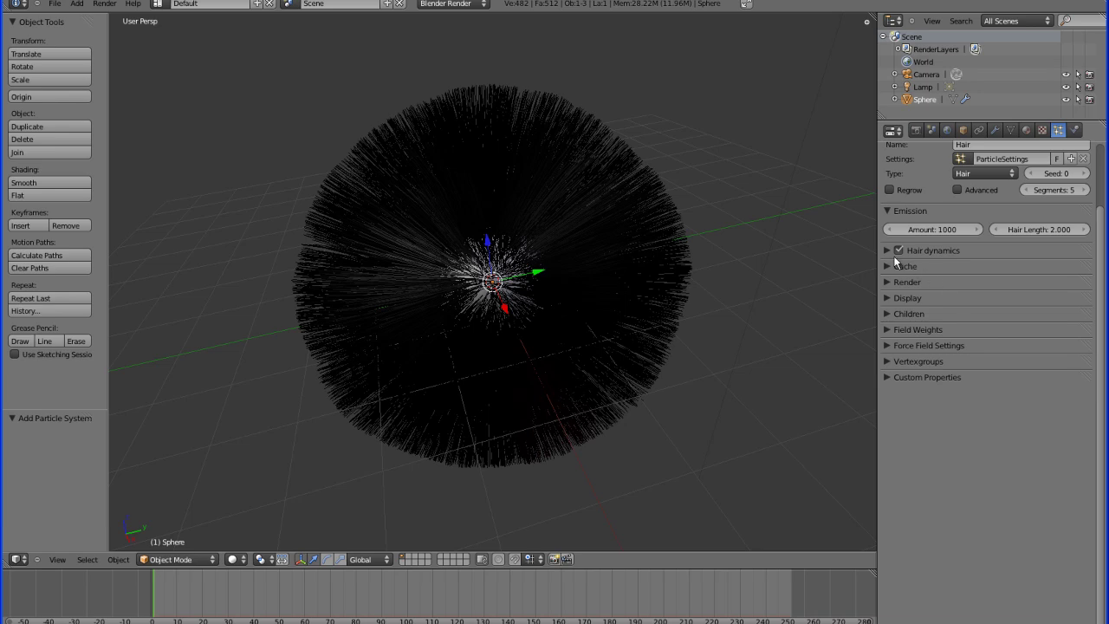
pyautogui.click(208, 560)
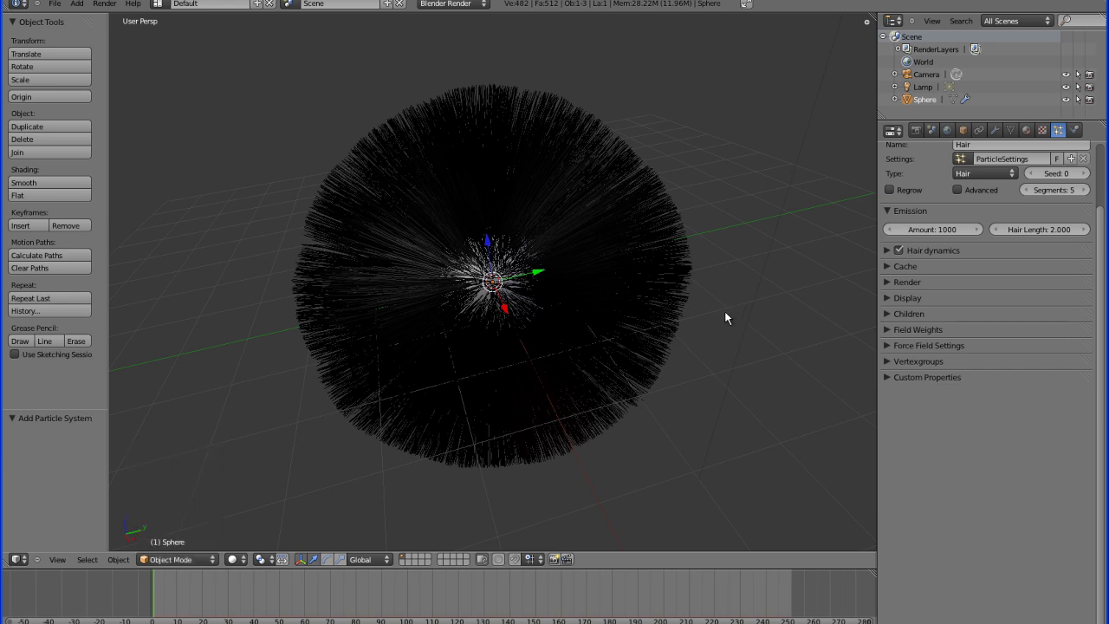
pyautogui.click(177, 559)
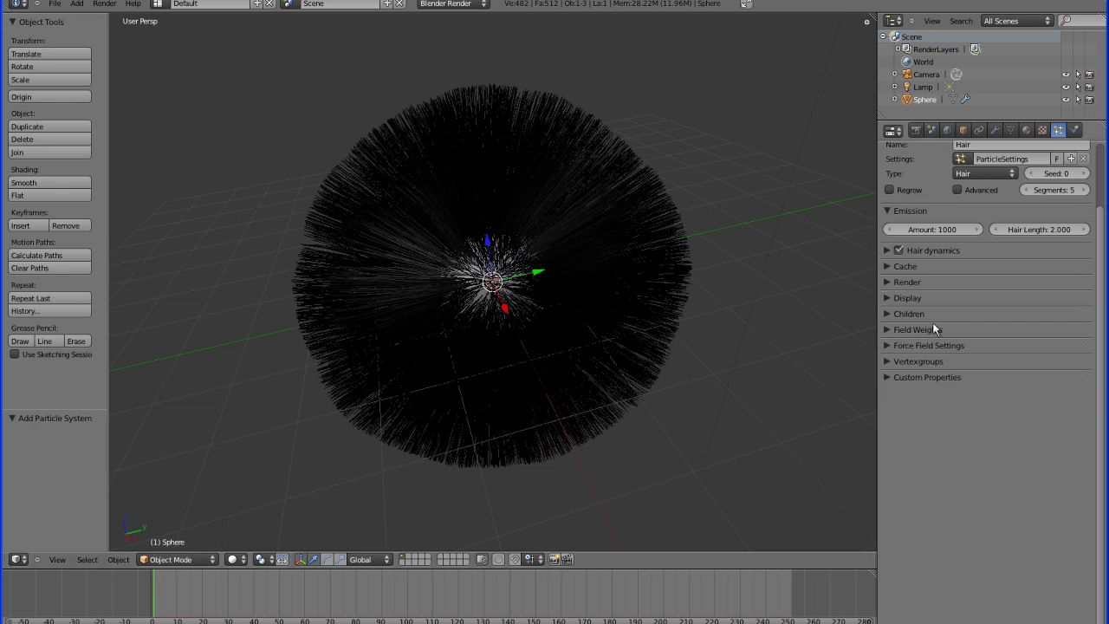
pyautogui.scroll(3, 966, 268)
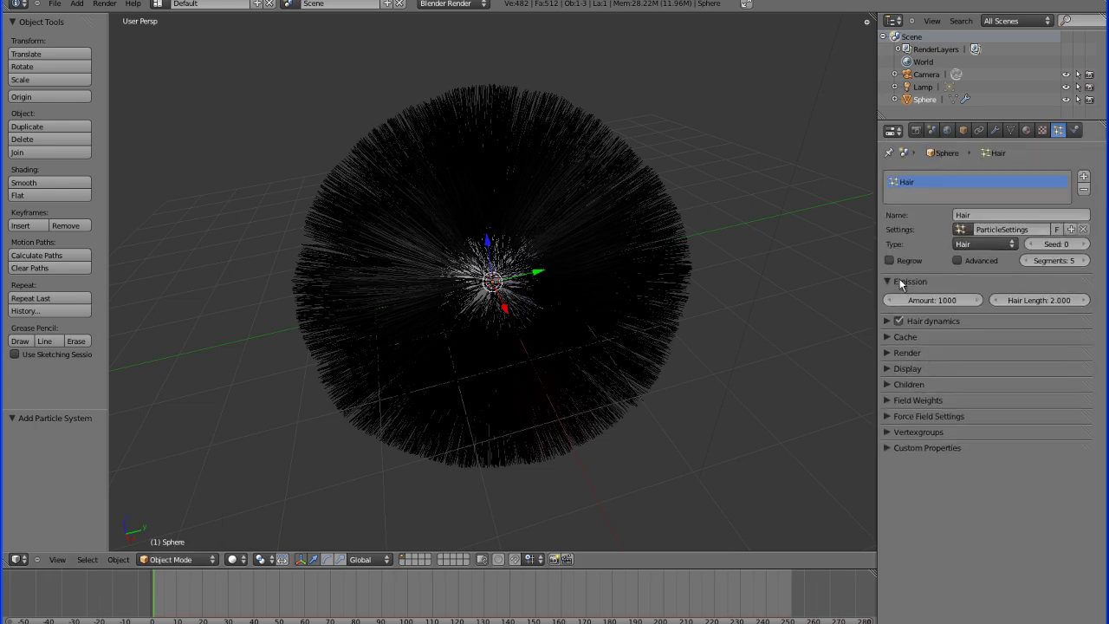
pyautogui.click(183, 562)
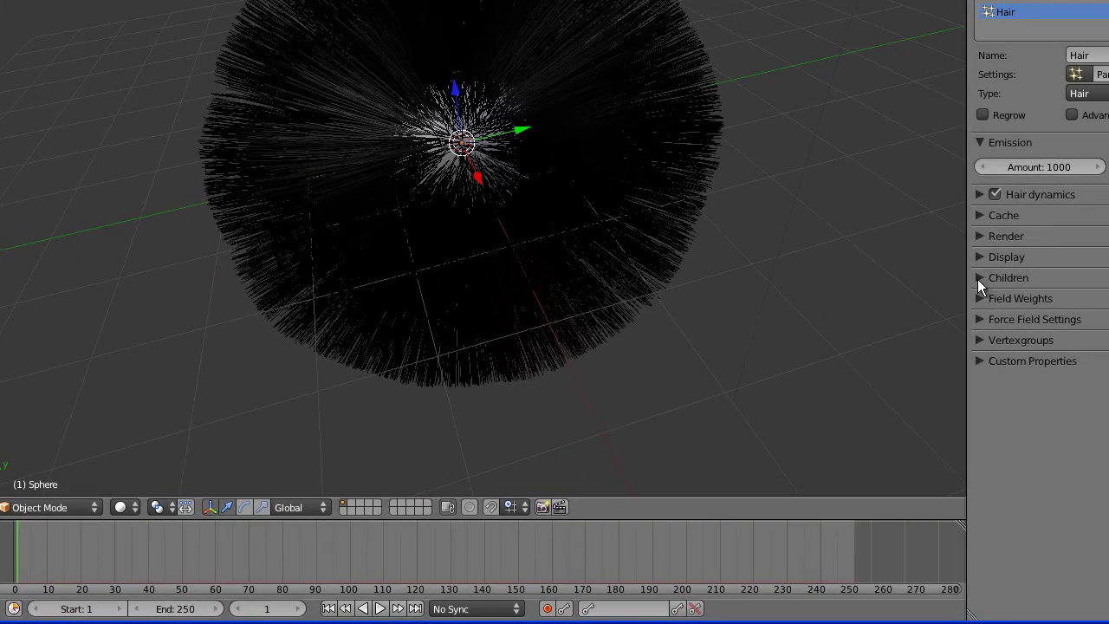
pyautogui.click(887, 384)
pyautogui.click(981, 282)
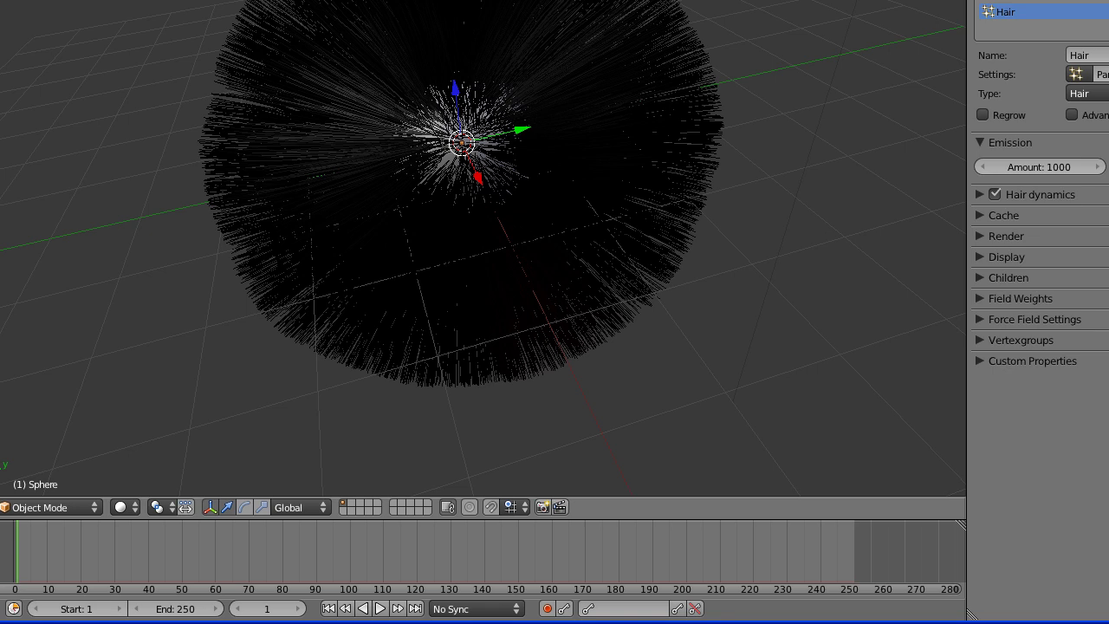
# Switch the sphere to Particle Mode and choose the Comb brush for grooming its hair.
pyautogui.click(56, 510)
pyautogui.click(73, 379)
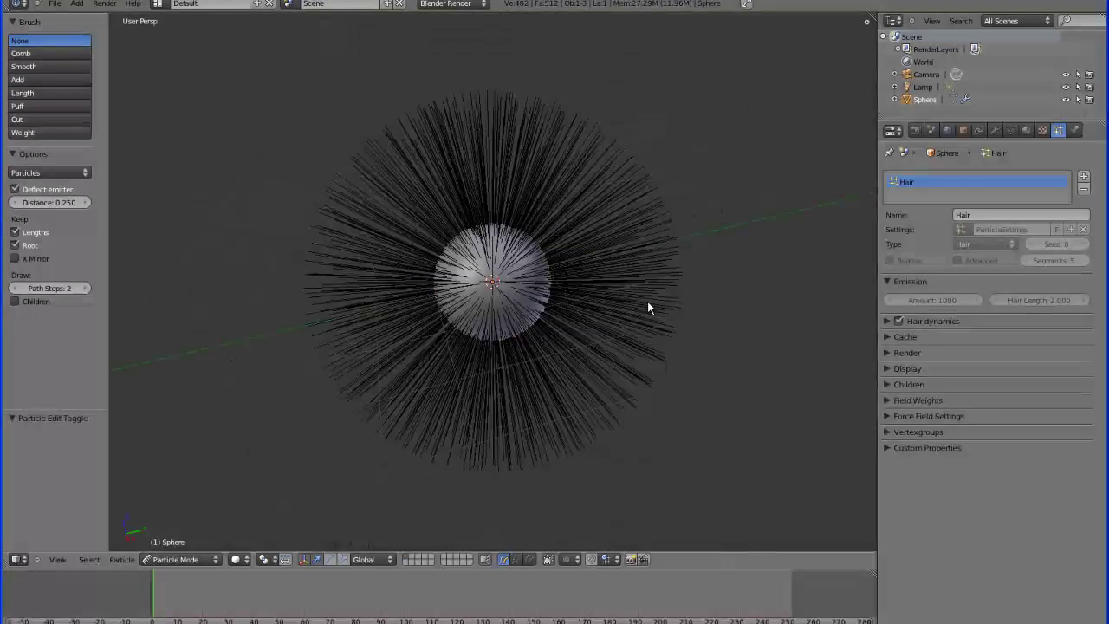
pyautogui.scroll(2, 572, 301)
pyautogui.click(34, 56)
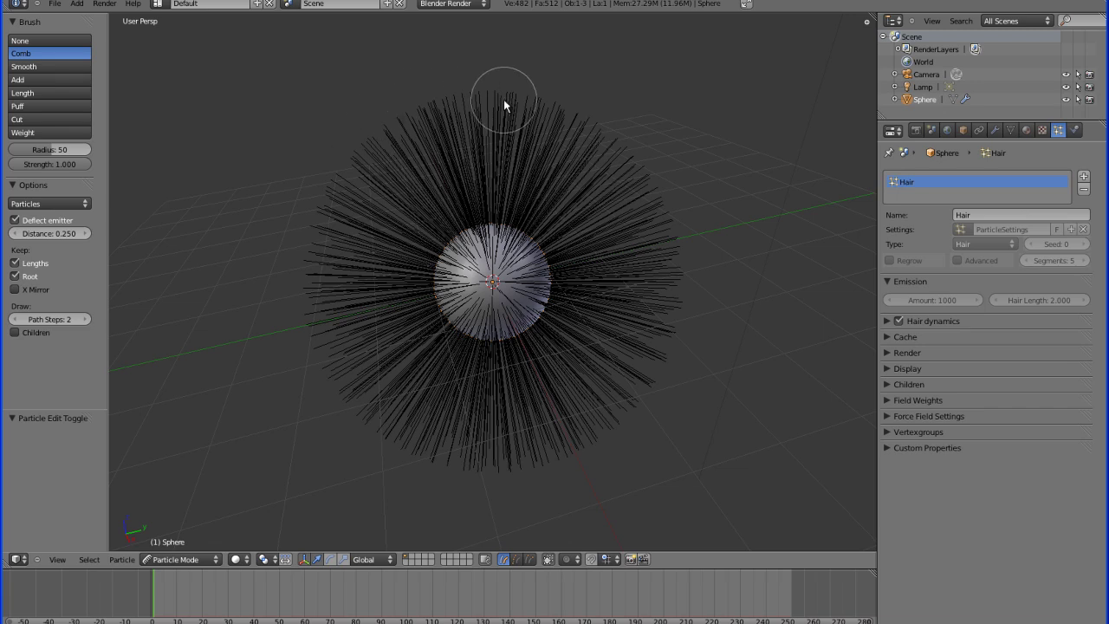
# Set the Comb brush strength to 0.967 and comb the hair downward over the front and sides of the sphere.
pyautogui.moveTo(69, 150)
pyautogui.mouseDown()
pyautogui.moveTo(46, 150)
pyautogui.moveTo(50, 159)
pyautogui.mouseUp()
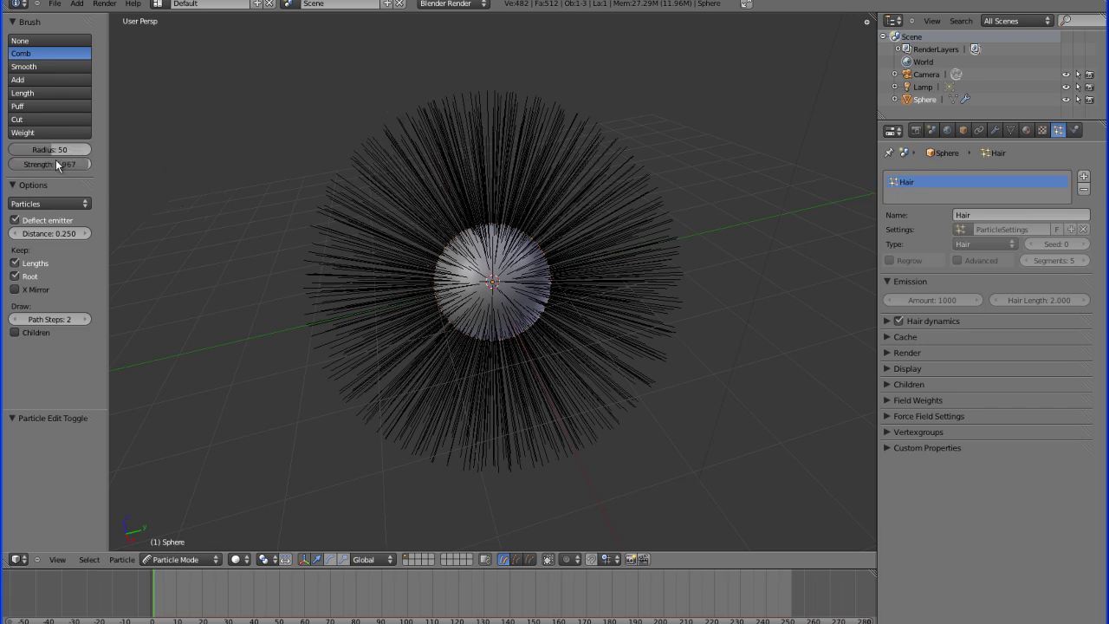
pyautogui.moveTo(509, 116)
pyautogui.mouseDown()
pyautogui.moveTo(634, 184)
pyautogui.moveTo(705, 268)
pyautogui.moveTo(524, 129)
pyautogui.moveTo(432, 124)
pyautogui.moveTo(331, 182)
pyautogui.moveTo(289, 256)
pyautogui.moveTo(285, 302)
pyautogui.mouseUp()
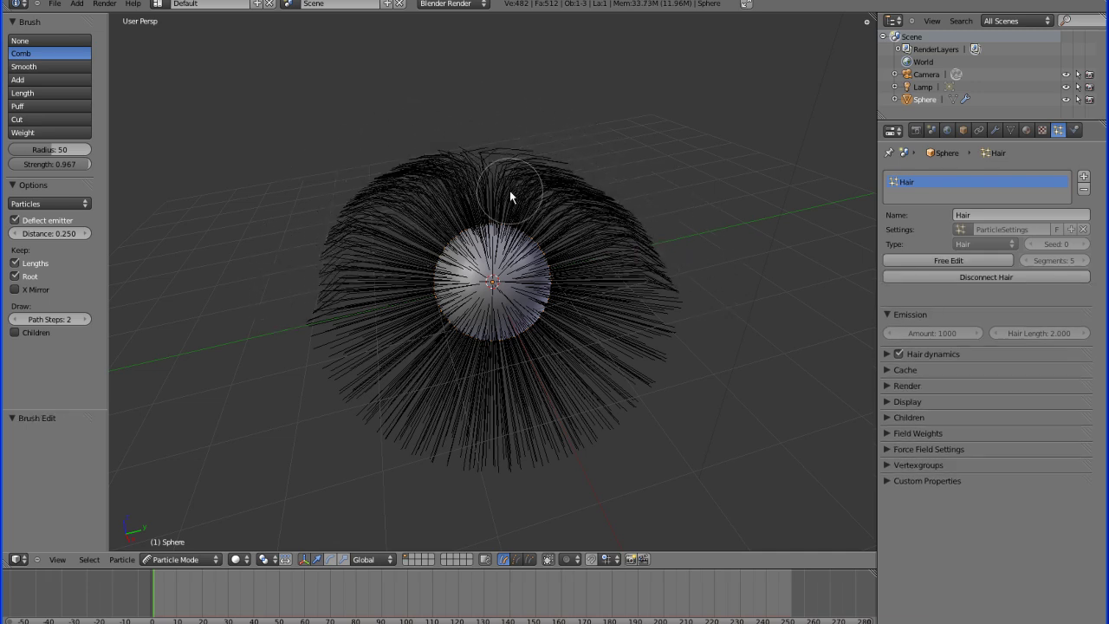
pyautogui.moveTo(510, 191)
pyautogui.mouseDown()
pyautogui.moveTo(554, 225)
pyautogui.moveTo(650, 342)
pyautogui.mouseUp()
pyautogui.moveTo(495, 185)
pyautogui.mouseDown()
pyautogui.moveTo(353, 273)
pyautogui.moveTo(339, 341)
pyautogui.mouseUp()
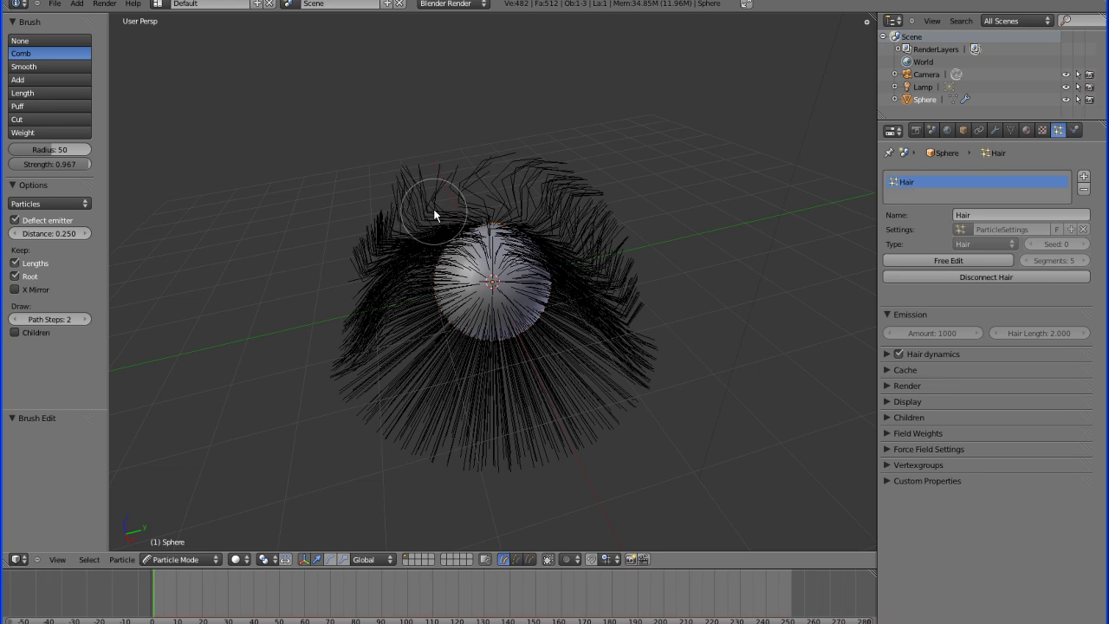
pyautogui.moveTo(435, 214); pyautogui.dragTo(317, 389)
pyautogui.moveTo(493, 188); pyautogui.dragTo(682, 317)
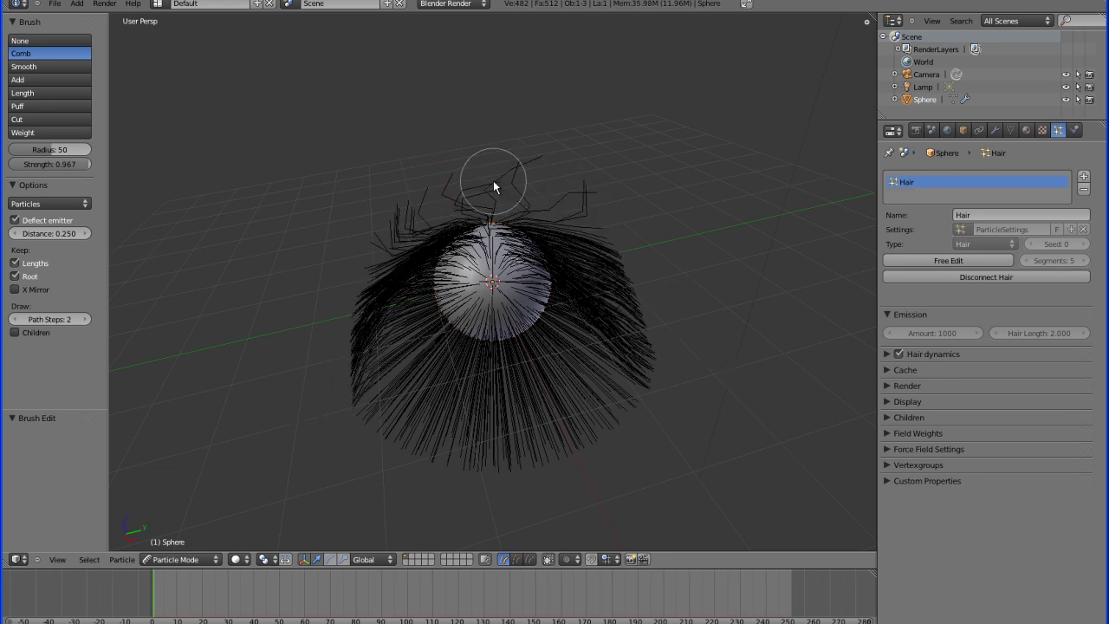
pyautogui.moveTo(494, 187)
pyautogui.mouseDown()
pyautogui.moveTo(444, 222)
pyautogui.moveTo(378, 339)
pyautogui.mouseUp()
pyautogui.moveTo(575, 265); pyautogui.dragTo(649, 453)
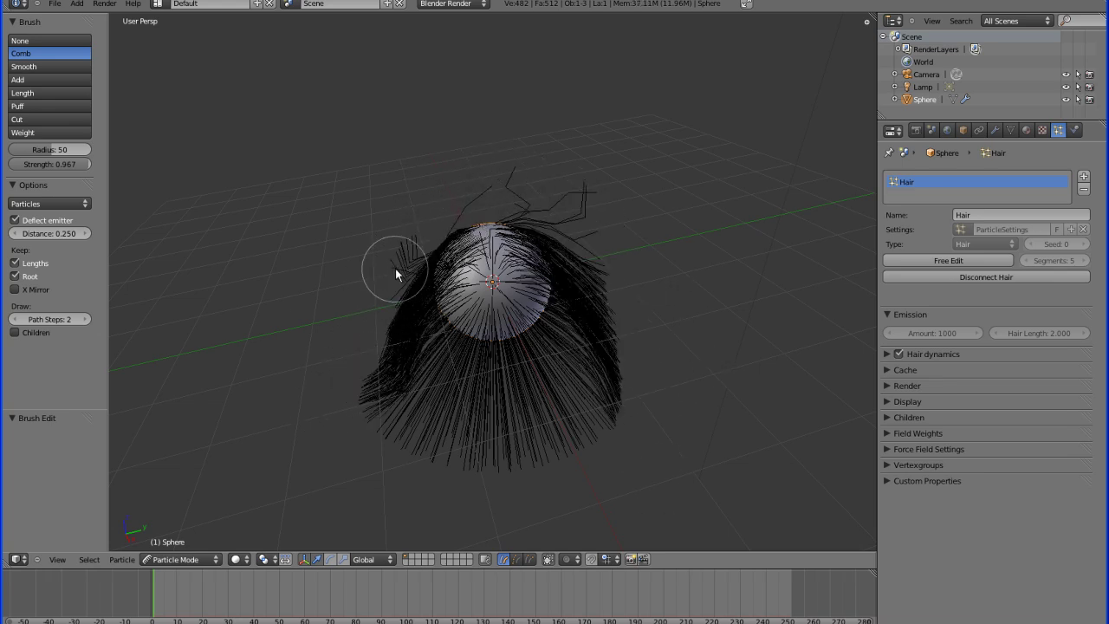
pyautogui.moveTo(396, 268); pyautogui.dragTo(376, 525)
pyautogui.moveTo(472, 260); pyautogui.dragTo(440, 446)
pyautogui.moveTo(520, 347); pyautogui.dragTo(584, 379)
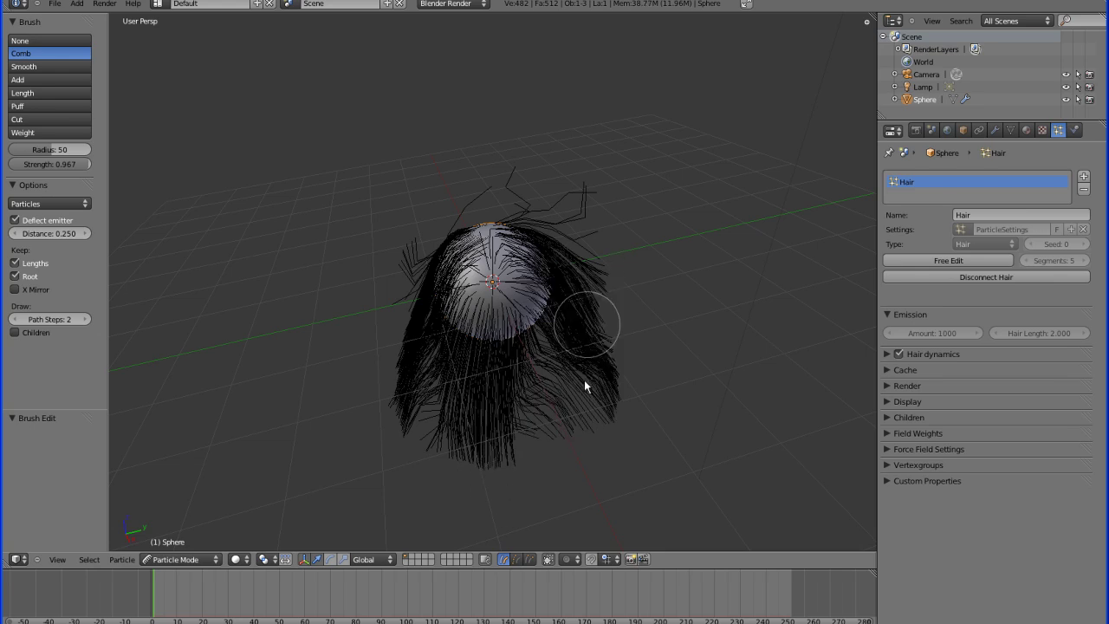
pyautogui.moveTo(498, 243); pyautogui.dragTo(535, 483)
pyautogui.moveTo(478, 223); pyautogui.dragTo(428, 512)
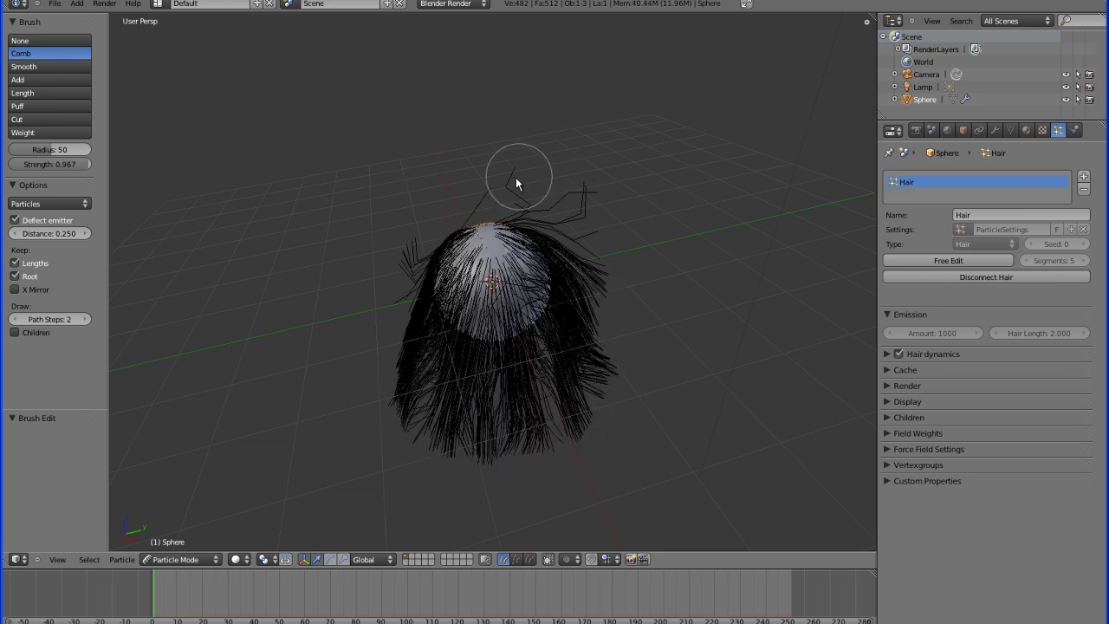
pyautogui.moveTo(515, 182); pyautogui.dragTo(549, 479)
pyautogui.moveTo(579, 255); pyautogui.dragTo(568, 442)
pyautogui.moveTo(423, 213); pyautogui.dragTo(419, 473)
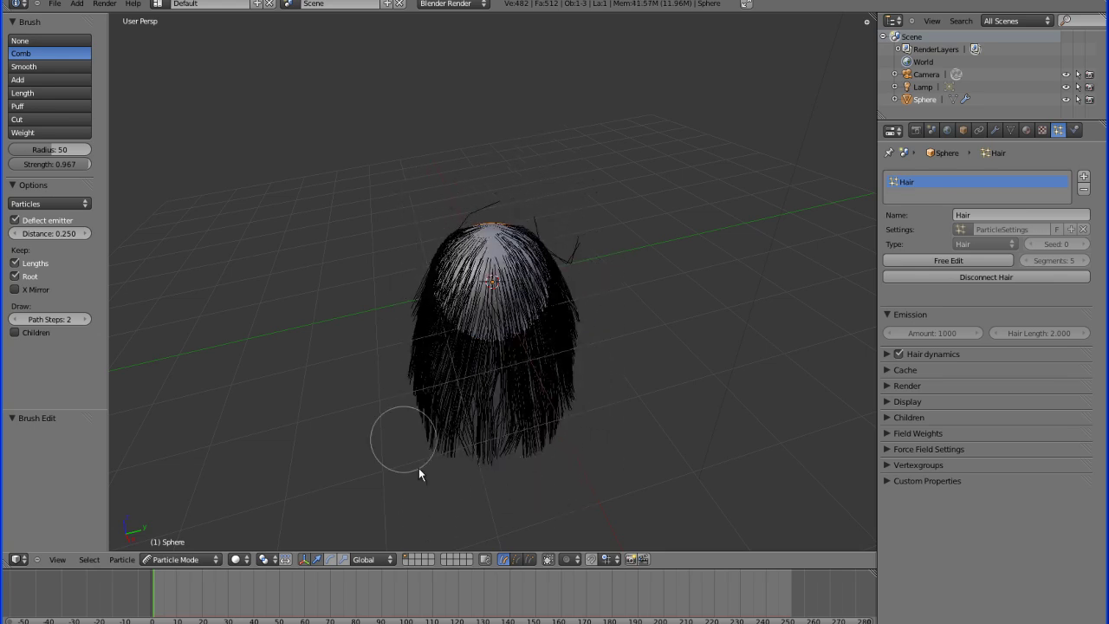
pyautogui.moveTo(495, 210)
pyautogui.mouseDown()
pyautogui.moveTo(544, 236)
pyautogui.moveTo(564, 422)
pyautogui.mouseUp()
pyautogui.moveTo(451, 212)
pyautogui.mouseDown()
pyautogui.moveTo(465, 318)
pyautogui.moveTo(464, 451)
pyautogui.moveTo(426, 436)
pyautogui.mouseUp()
pyautogui.moveTo(486, 186)
pyautogui.mouseDown()
pyautogui.moveTo(539, 293)
pyautogui.moveTo(540, 391)
pyautogui.mouseUp()
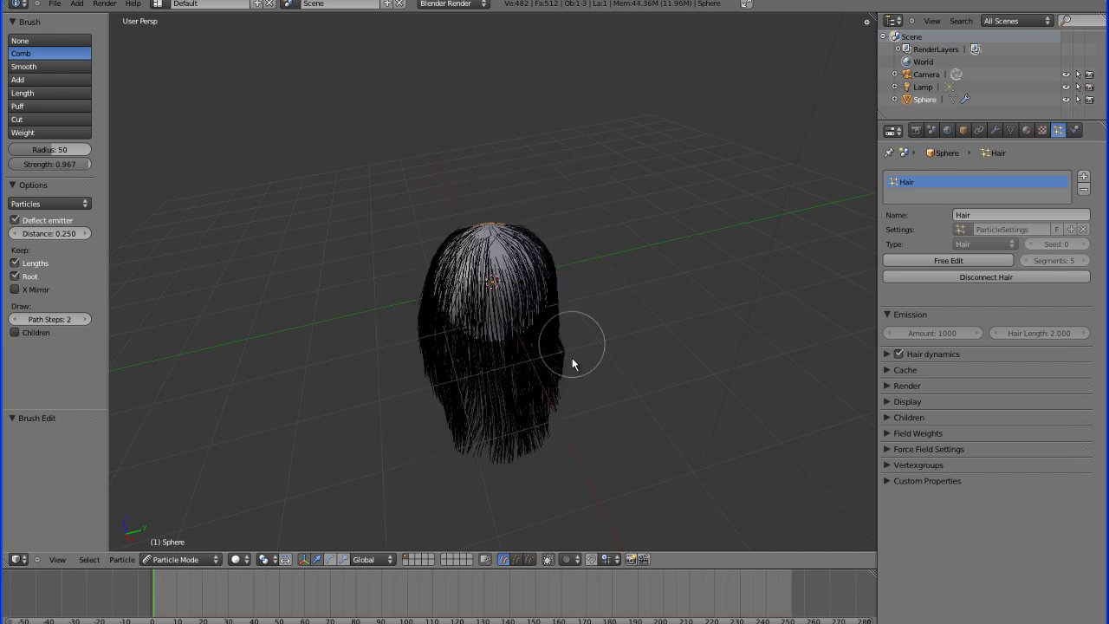
# Comb the strands still sticking out around the other sides of the sphere downward.
pyautogui.moveTo(564, 255); pyautogui.dragTo(355, 307, button='middle')
pyautogui.moveTo(594, 193)
pyautogui.mouseDown()
pyautogui.moveTo(559, 211)
pyautogui.moveTo(587, 437)
pyautogui.mouseUp()
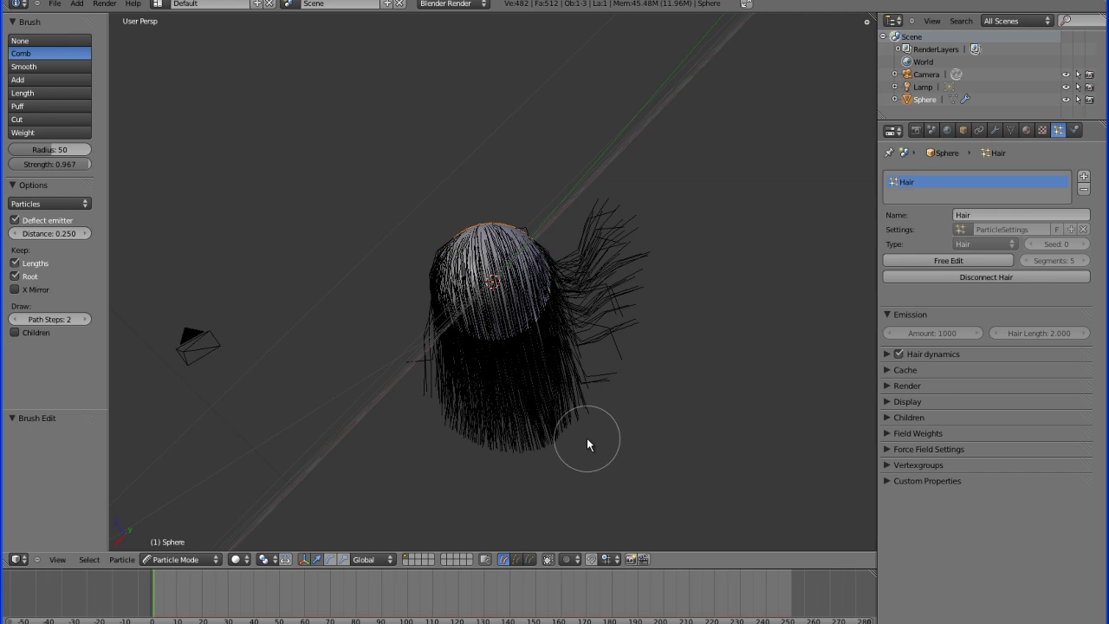
pyautogui.press('KP_1')
pyautogui.moveTo(501, 288)
pyautogui.mouseDown()
pyautogui.moveTo(446, 380)
pyautogui.moveTo(463, 343)
pyautogui.moveTo(378, 269)
pyautogui.moveTo(390, 341)
pyautogui.moveTo(404, 309)
pyautogui.moveTo(450, 462)
pyautogui.moveTo(522, 228)
pyautogui.moveTo(498, 495)
pyautogui.moveTo(499, 271)
pyautogui.moveTo(575, 343)
pyautogui.moveTo(576, 469)
pyautogui.moveTo(570, 331)
pyautogui.moveTo(579, 427)
pyautogui.moveTo(628, 272)
pyautogui.moveTo(549, 486)
pyautogui.moveTo(566, 317)
pyautogui.moveTo(486, 271)
pyautogui.moveTo(458, 396)
pyautogui.moveTo(417, 311)
pyautogui.moveTo(438, 489)
pyautogui.moveTo(456, 268)
pyautogui.moveTo(507, 437)
pyautogui.moveTo(568, 262)
pyautogui.moveTo(561, 530)
pyautogui.moveTo(443, 282)
pyautogui.moveTo(445, 466)
pyautogui.moveTo(552, 365)
pyautogui.mouseUp()
pyautogui.press('KP_4')
pyautogui.press('KP_4')
pyautogui.press('KP_4')
pyautogui.press('KP_4')
pyautogui.press('KP_4')
pyautogui.press('KP_4')
pyautogui.press('KP_4')
# Comb the lower strands straight down in the front view to even out the groomed hair.
pyautogui.press('KP_1')
pyautogui.moveTo(567, 427)
pyautogui.mouseDown()
pyautogui.moveTo(499, 318)
pyautogui.moveTo(449, 206)
pyautogui.moveTo(515, 315)
pyautogui.moveTo(548, 508)
pyautogui.moveTo(545, 260)
pyautogui.moveTo(577, 328)
pyautogui.moveTo(575, 371)
pyautogui.mouseUp()
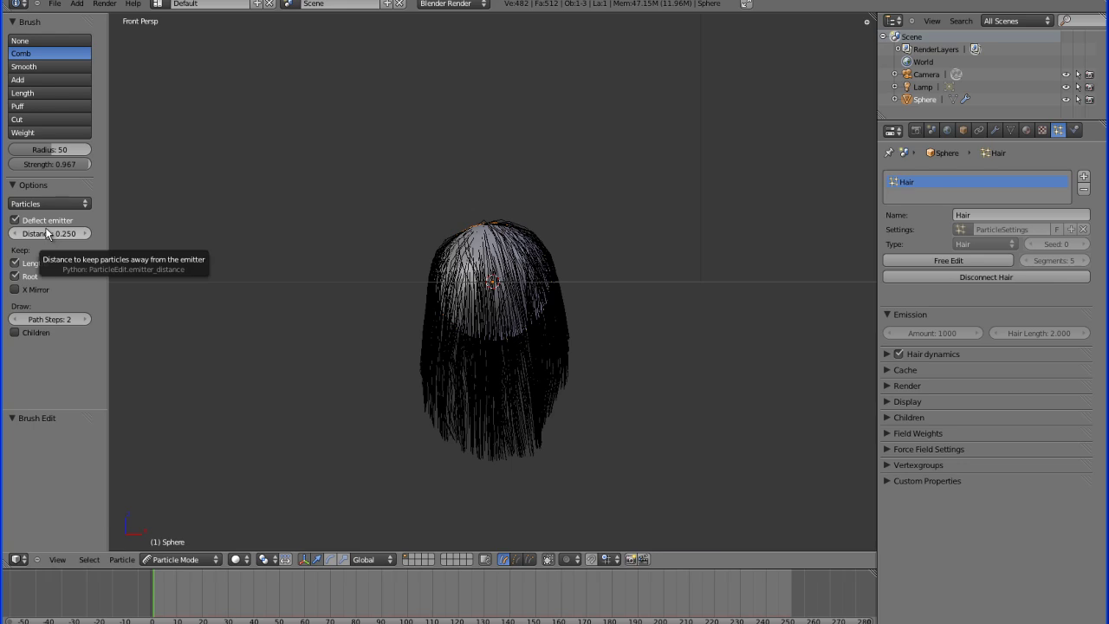
pyautogui.click(60, 205)
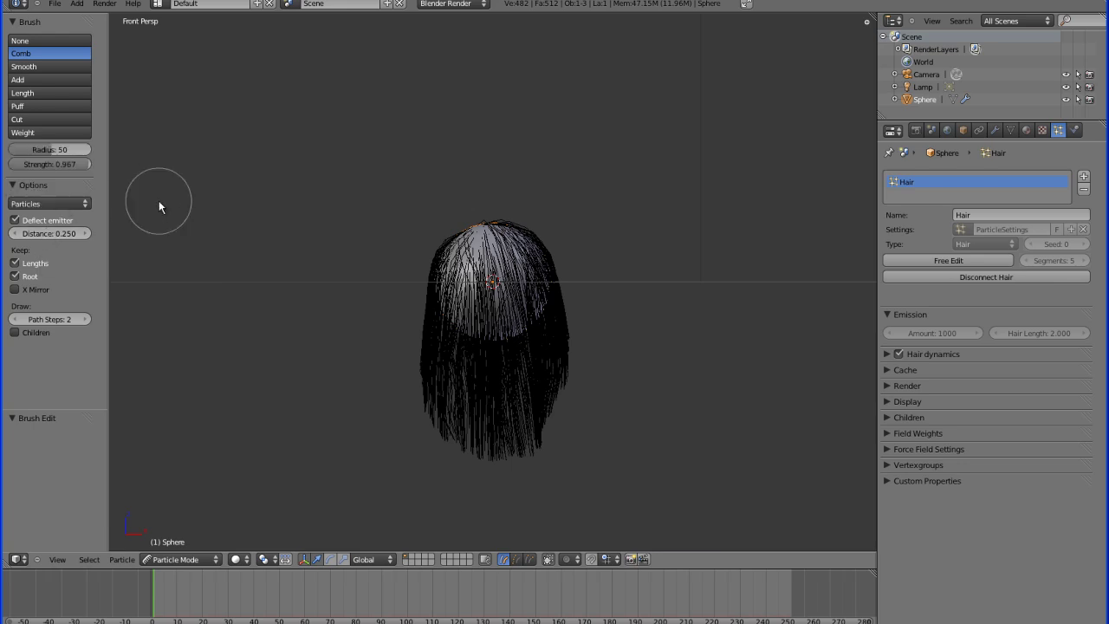
pyautogui.moveTo(546, 330)
pyautogui.mouseDown()
pyautogui.moveTo(564, 390)
pyautogui.moveTo(555, 480)
pyautogui.moveTo(490, 357)
pyautogui.moveTo(482, 442)
pyautogui.moveTo(524, 356)
pyautogui.moveTo(540, 414)
pyautogui.moveTo(528, 479)
pyautogui.mouseUp()
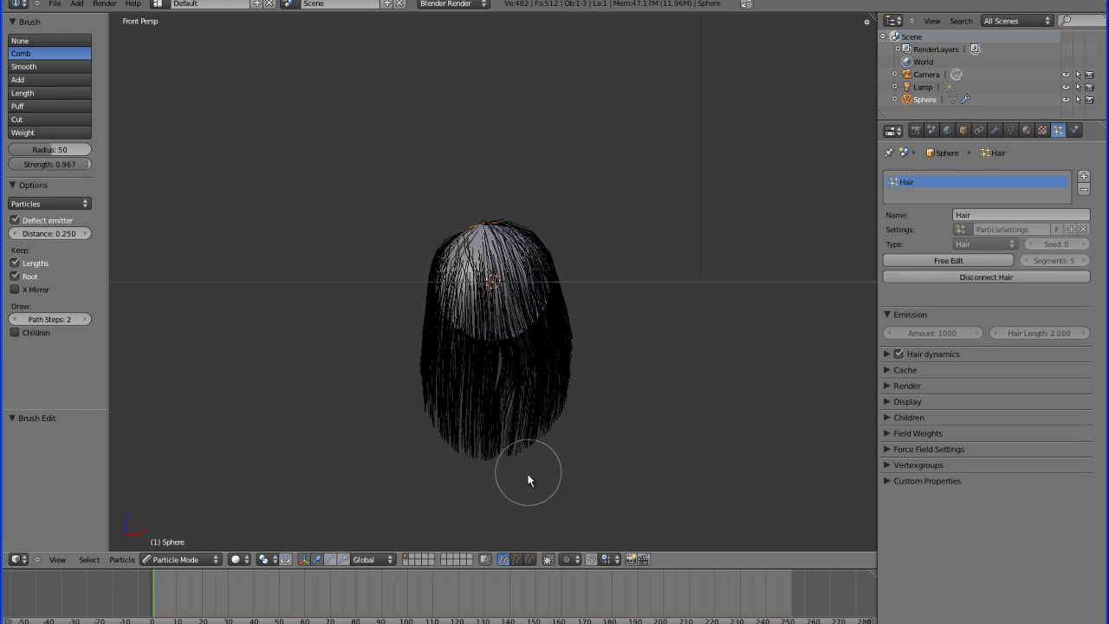
pyautogui.moveTo(499, 369); pyautogui.dragTo(505, 425)
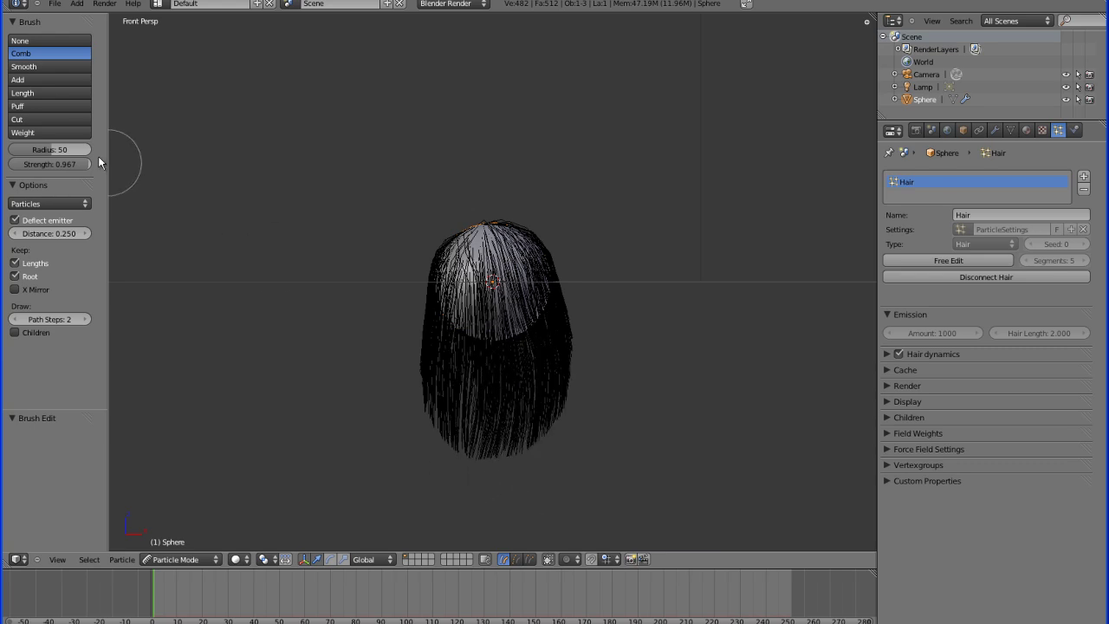
# Even out the combed hair from the crown to the tips with the Smooth brush.
pyautogui.click(34, 69)
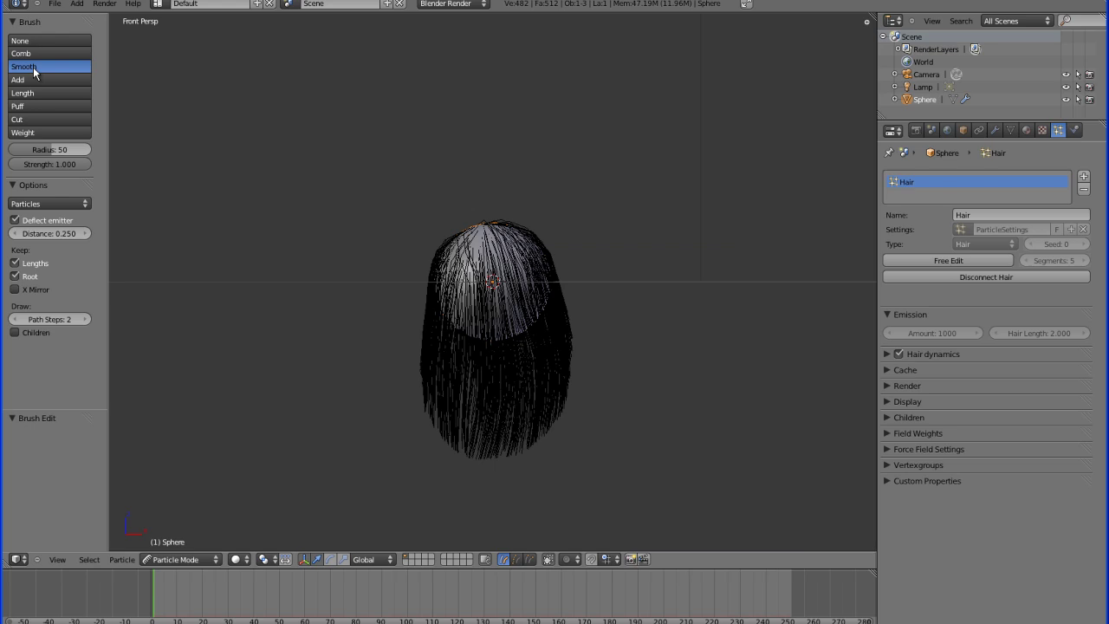
pyautogui.moveTo(488, 275)
pyautogui.mouseDown()
pyautogui.moveTo(496, 328)
pyautogui.moveTo(493, 443)
pyautogui.moveTo(510, 462)
pyautogui.mouseUp()
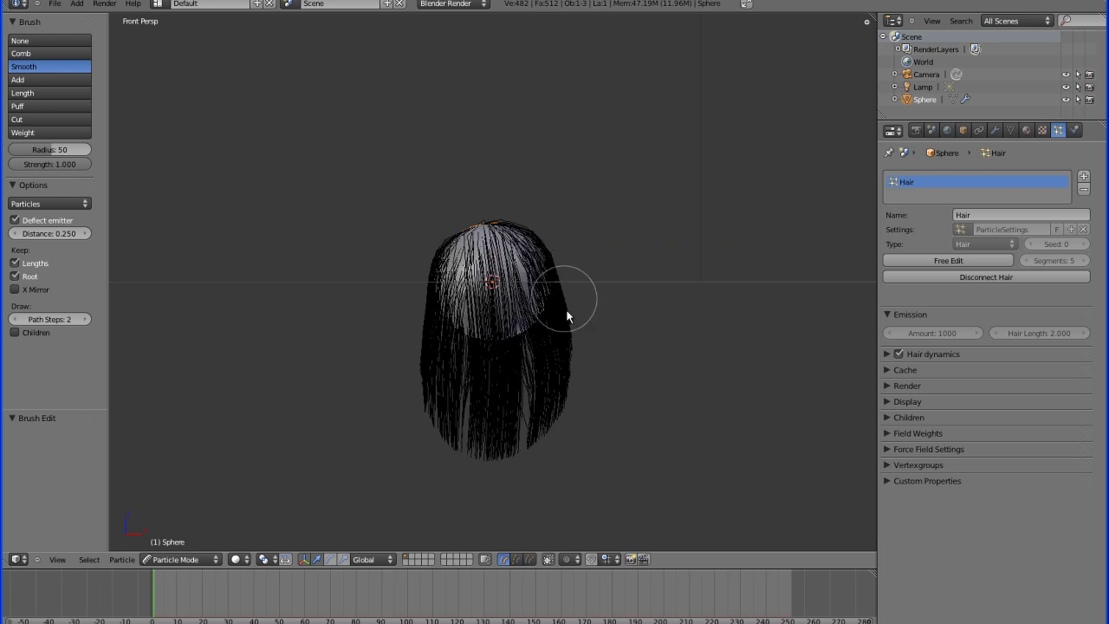
pyautogui.moveTo(466, 208)
pyautogui.mouseDown()
pyautogui.moveTo(492, 215)
pyautogui.moveTo(455, 244)
pyautogui.moveTo(420, 351)
pyautogui.moveTo(422, 460)
pyautogui.mouseUp()
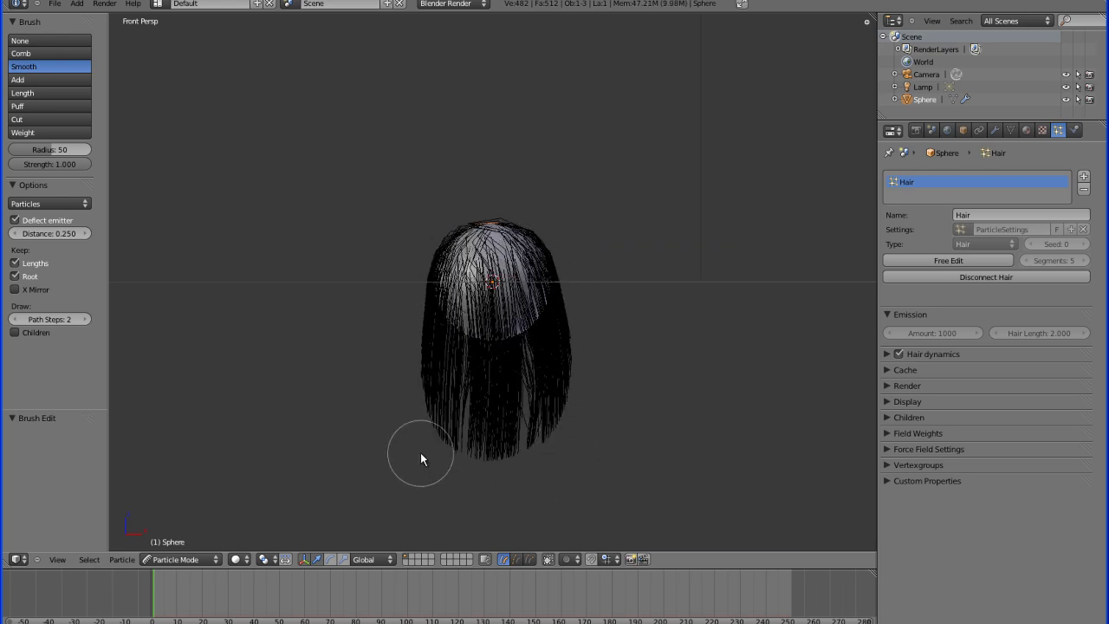
pyautogui.moveTo(490, 198); pyautogui.dragTo(487, 499)
pyautogui.moveTo(549, 279)
pyautogui.mouseDown()
pyautogui.moveTo(560, 316)
pyautogui.moveTo(515, 428)
pyautogui.mouseUp()
pyautogui.moveTo(485, 234); pyautogui.dragTo(514, 438)
pyautogui.moveTo(468, 230)
pyautogui.mouseDown()
pyautogui.moveTo(446, 347)
pyautogui.moveTo(448, 471)
pyautogui.mouseUp()
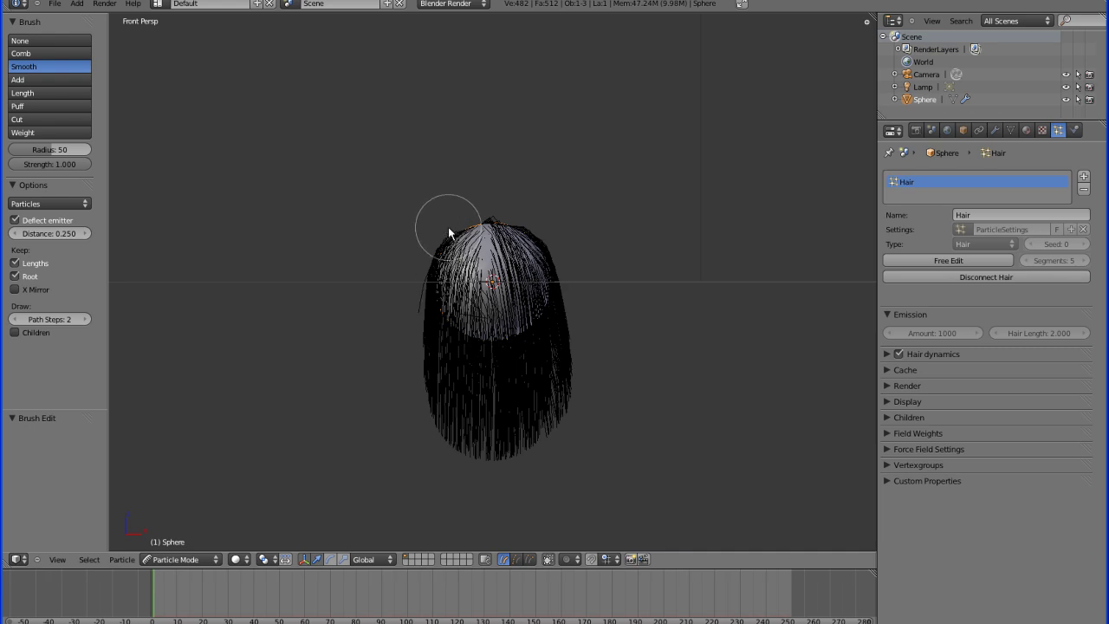
pyautogui.moveTo(495, 220); pyautogui.dragTo(551, 375)
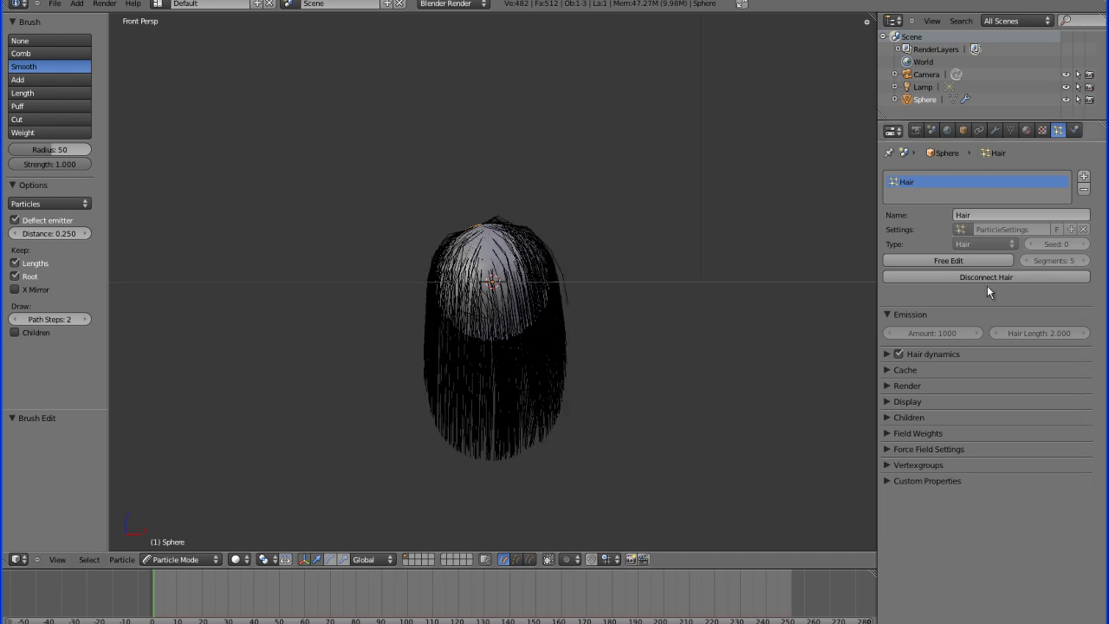
# Discard all grooming edits on the Hair particle system with Free Edit and look over its cache settings.
pyautogui.click(942, 260)
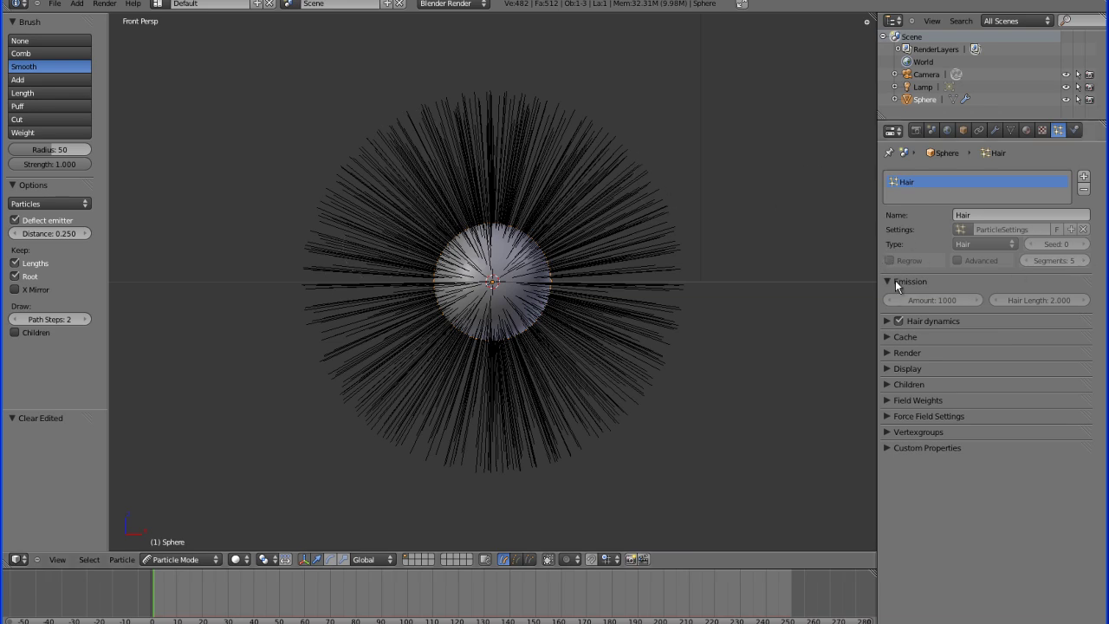
pyautogui.click(891, 337)
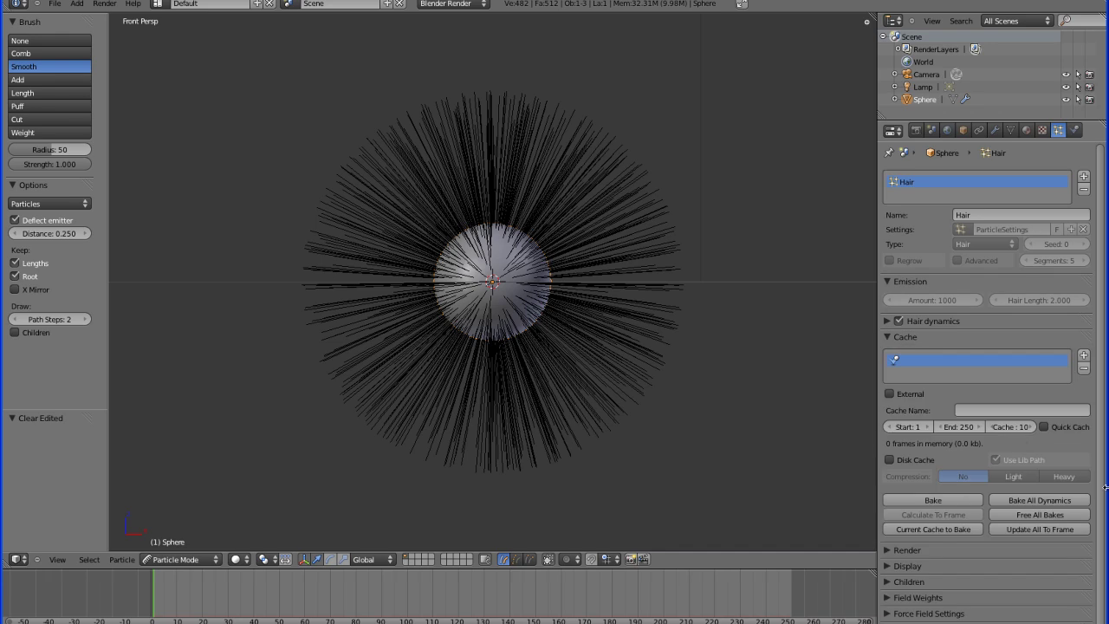
pyautogui.click(890, 336)
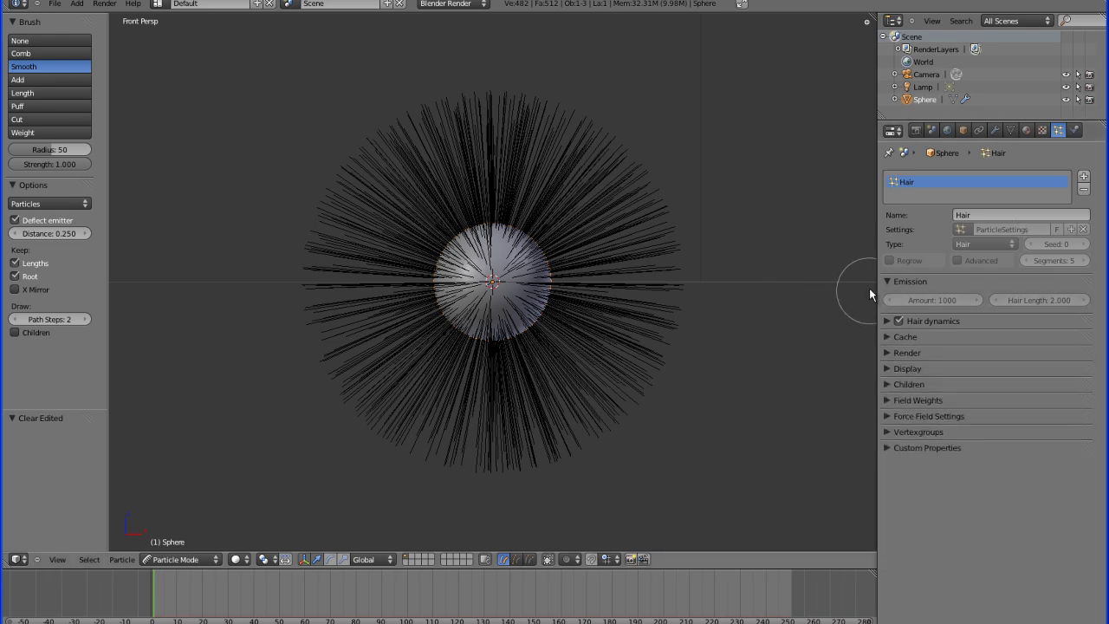
# Groom the sphere's hair again from the front view, combing it down from the crown on both sides with the Comb brush.
pyautogui.moveTo(477, 110)
pyautogui.mouseDown()
pyautogui.moveTo(433, 132)
pyautogui.moveTo(351, 234)
pyautogui.moveTo(284, 273)
pyautogui.mouseUp()
pyautogui.click(22, 54)
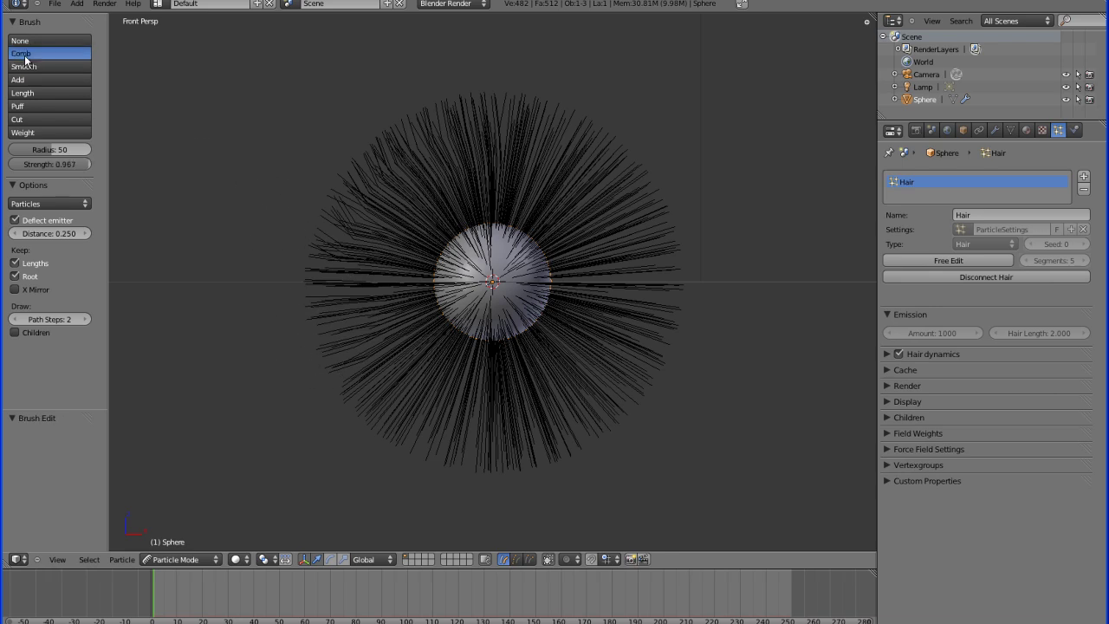
pyautogui.moveTo(453, 104); pyautogui.dragTo(273, 391)
pyautogui.moveTo(462, 115); pyautogui.dragTo(645, 364)
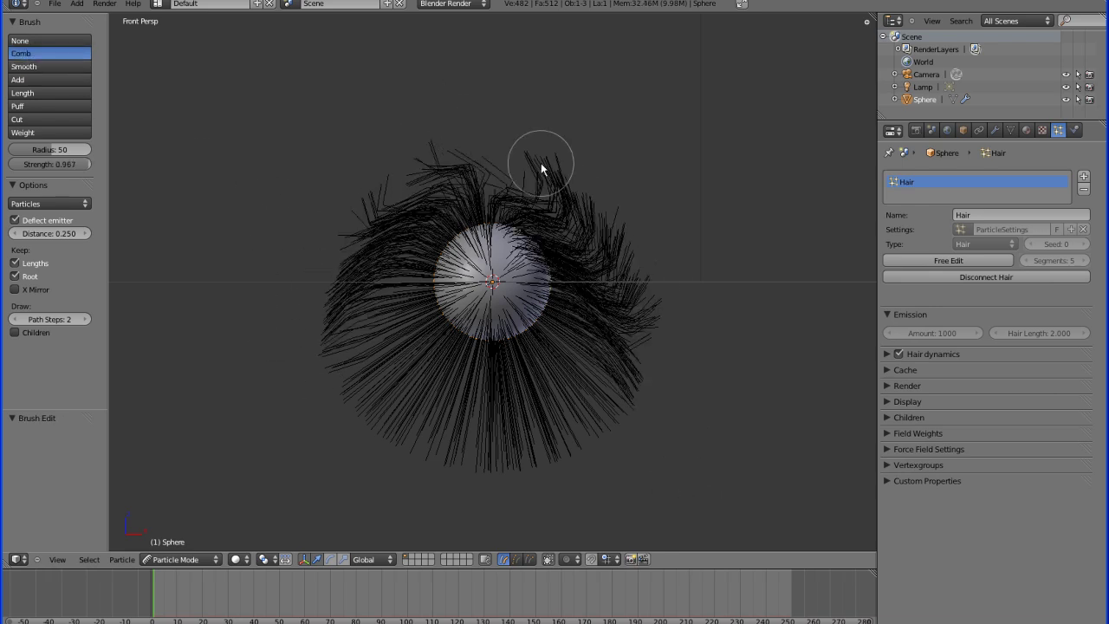
pyautogui.moveTo(540, 168); pyautogui.dragTo(641, 408)
pyautogui.moveTo(503, 228); pyautogui.dragTo(329, 398)
pyautogui.moveTo(395, 188); pyautogui.dragTo(308, 520)
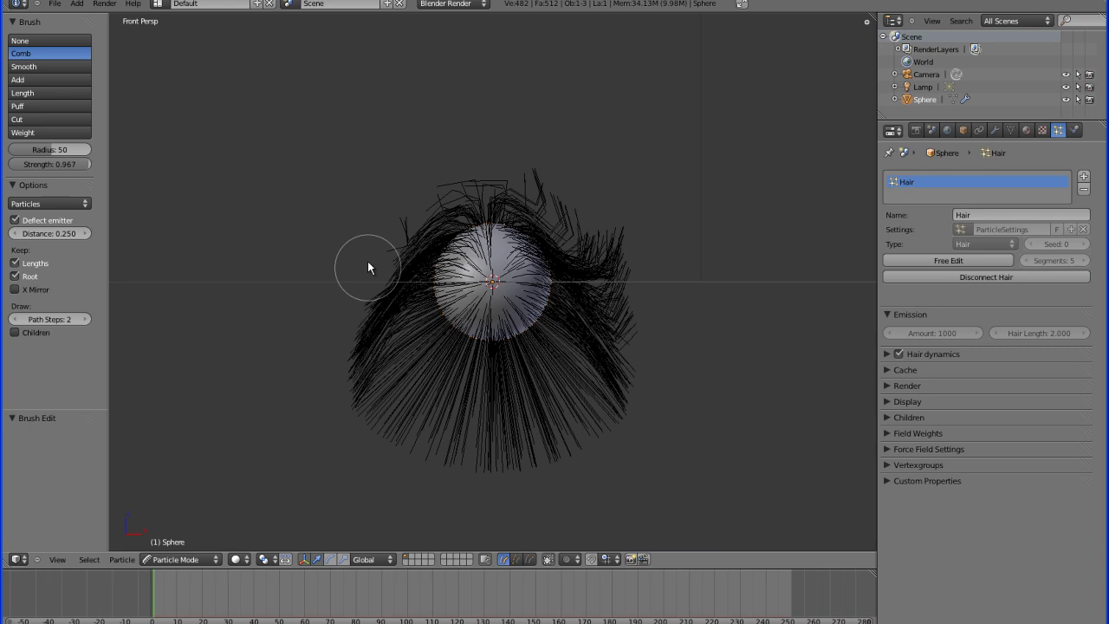
pyautogui.moveTo(408, 221); pyautogui.dragTo(411, 514)
pyautogui.moveTo(468, 208); pyautogui.dragTo(492, 420)
pyautogui.moveTo(498, 199); pyautogui.dragTo(611, 408)
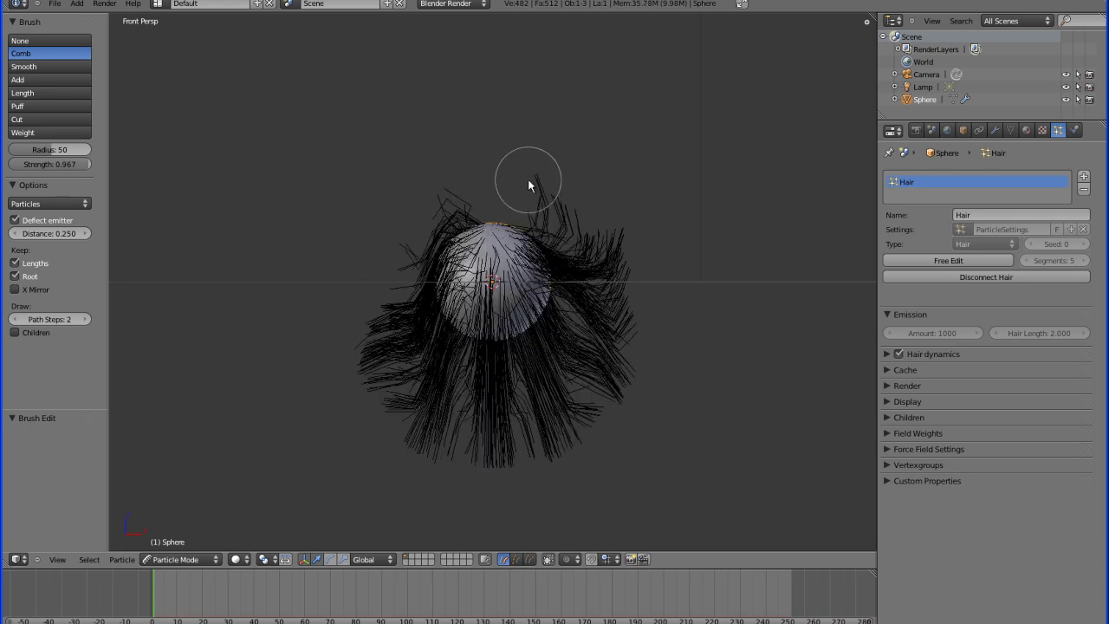
pyautogui.moveTo(529, 174)
pyautogui.mouseDown()
pyautogui.moveTo(616, 426)
pyautogui.moveTo(624, 468)
pyautogui.mouseUp()
pyautogui.moveTo(589, 185); pyautogui.dragTo(598, 434)
pyautogui.moveTo(520, 225); pyautogui.dragTo(563, 451)
pyautogui.moveTo(394, 157); pyautogui.dragTo(382, 394)
pyautogui.moveTo(468, 143); pyautogui.dragTo(391, 355)
pyautogui.moveTo(450, 225); pyautogui.dragTo(424, 361)
pyautogui.moveTo(486, 221); pyautogui.dragTo(587, 463)
pyautogui.moveTo(525, 229); pyautogui.dragTo(529, 453)
pyautogui.moveTo(485, 247); pyautogui.dragTo(483, 513)
pyautogui.moveTo(451, 197); pyautogui.dragTo(459, 510)
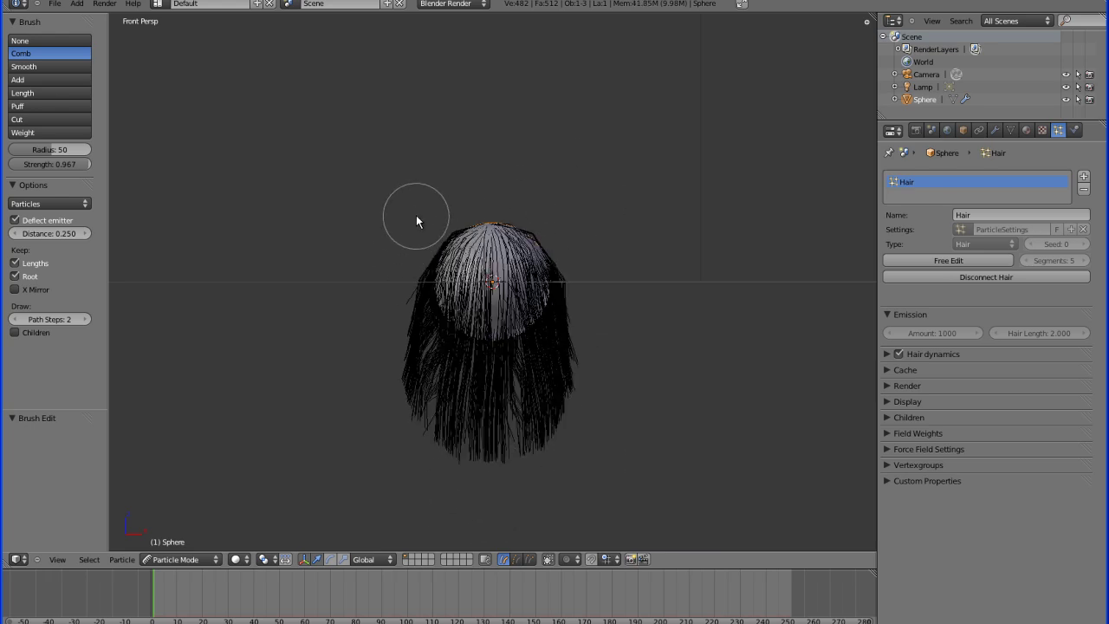
pyautogui.moveTo(416, 217); pyautogui.dragTo(434, 481)
pyautogui.moveTo(569, 312); pyautogui.dragTo(559, 416)
pyautogui.moveTo(522, 228); pyautogui.dragTo(503, 463)
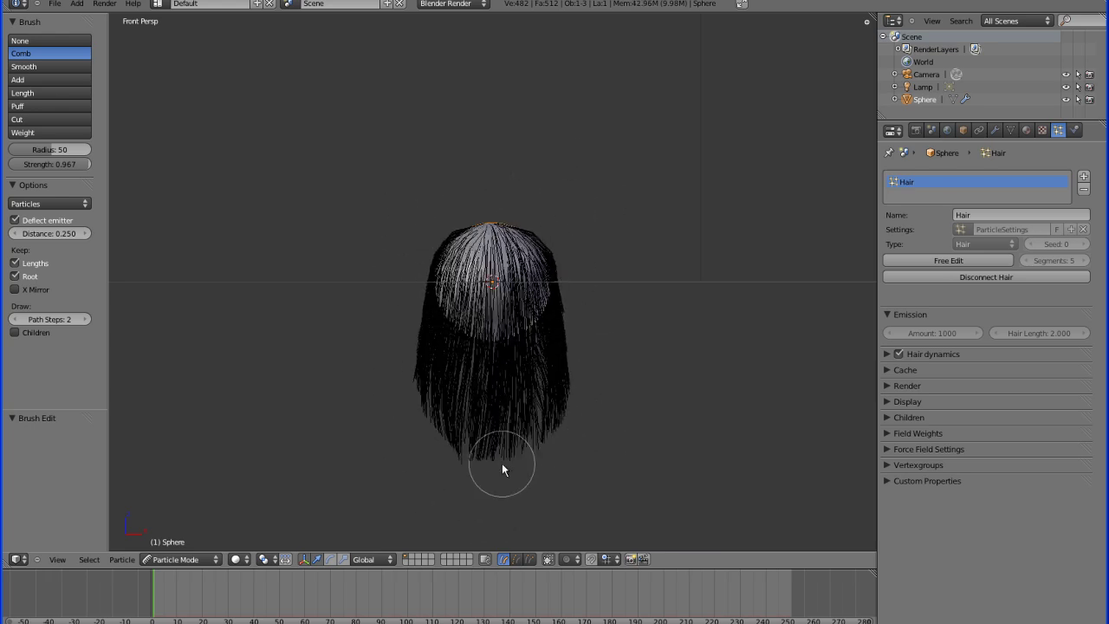
pyautogui.moveTo(459, 260)
pyautogui.mouseDown()
pyautogui.moveTo(443, 475)
pyautogui.moveTo(447, 446)
pyautogui.mouseUp()
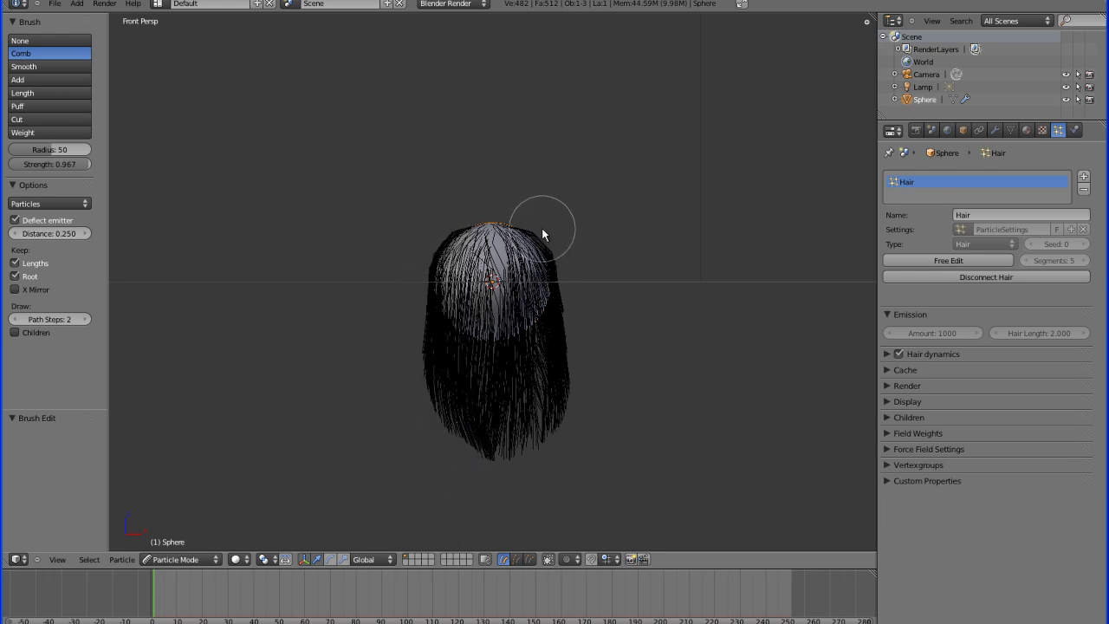
pyautogui.moveTo(542, 228)
pyautogui.mouseDown()
pyautogui.moveTo(554, 433)
pyautogui.moveTo(538, 455)
pyautogui.mouseUp()
pyautogui.moveTo(485, 195); pyautogui.dragTo(490, 459)
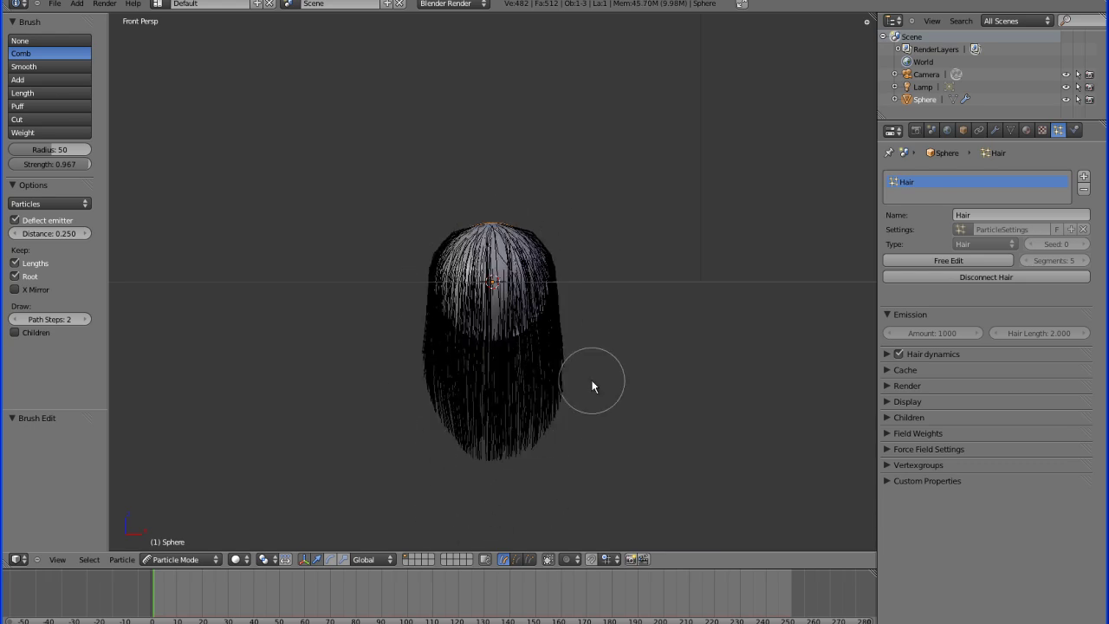
# Comb the strands sticking out at the back of the sphere downward, working from side and front views.
pyautogui.press('KP_6')
pyautogui.press('KP_6')
pyautogui.press('KP_6')
pyautogui.press('KP_6')
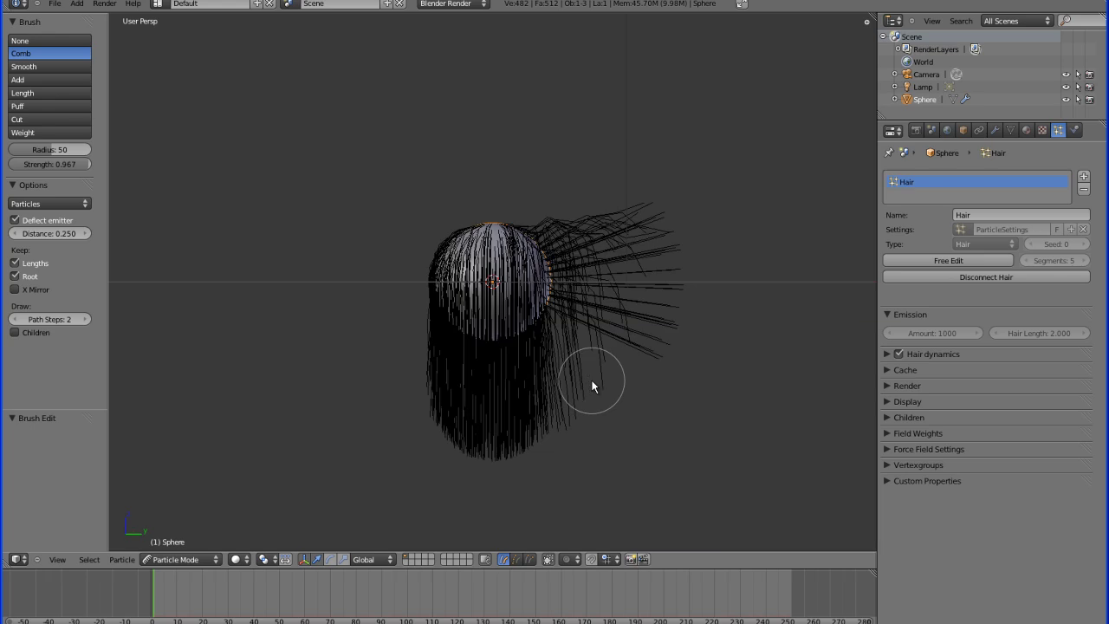
pyautogui.moveTo(508, 297); pyautogui.dragTo(564, 425)
pyautogui.moveTo(633, 257)
pyautogui.mouseDown()
pyautogui.moveTo(648, 451)
pyautogui.moveTo(563, 218)
pyautogui.moveTo(566, 358)
pyautogui.moveTo(572, 312)
pyautogui.moveTo(557, 506)
pyautogui.moveTo(599, 306)
pyautogui.moveTo(537, 478)
pyautogui.mouseUp()
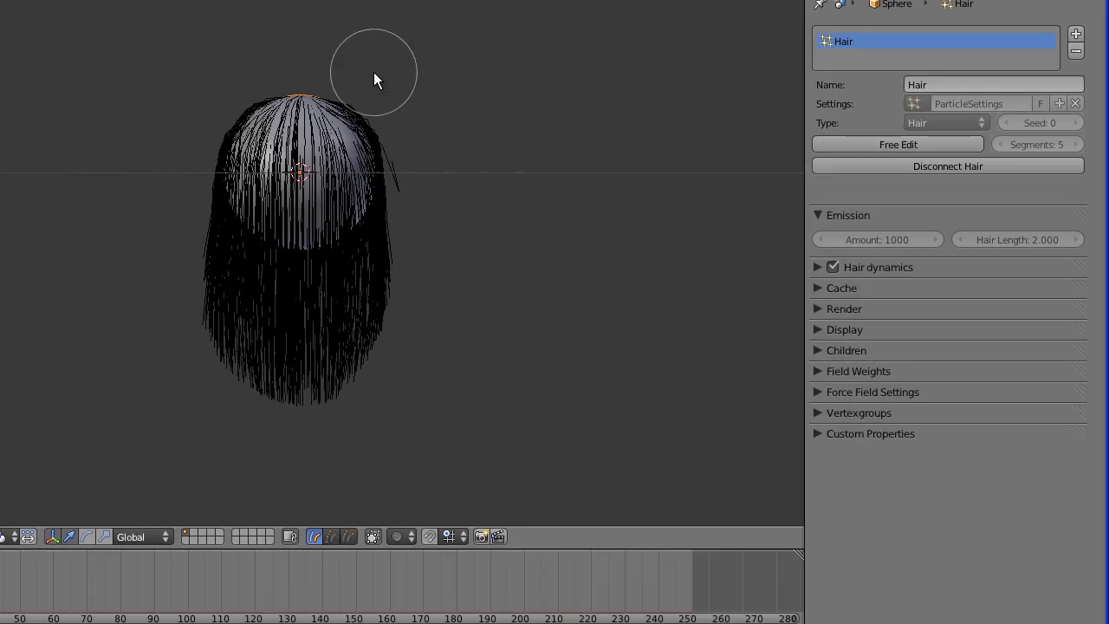
pyautogui.moveTo(373, 72)
pyautogui.mouseDown()
pyautogui.moveTo(387, 356)
pyautogui.moveTo(343, 139)
pyautogui.moveTo(372, 447)
pyautogui.mouseUp()
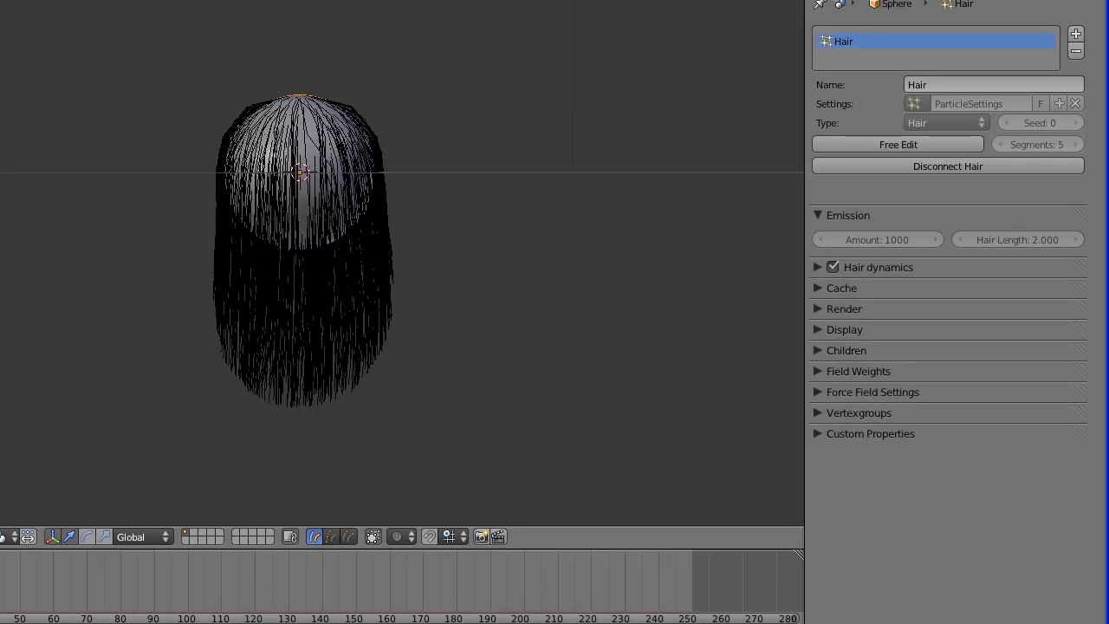
pyautogui.moveTo(351, 107)
pyautogui.mouseDown()
pyautogui.moveTo(342, 279)
pyautogui.moveTo(272, 362)
pyautogui.mouseUp()
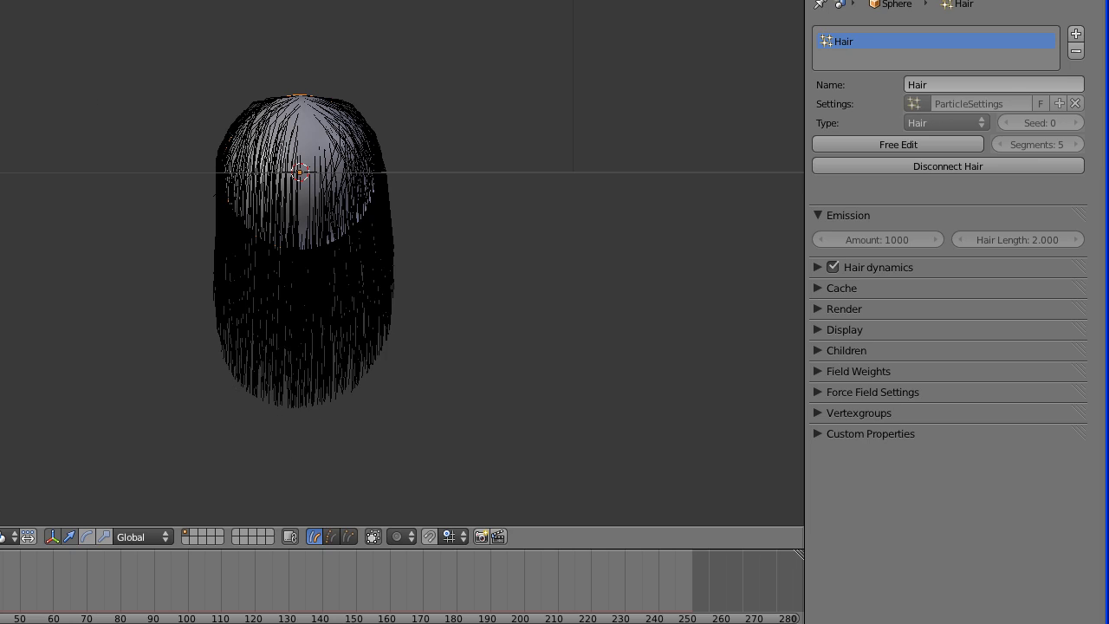
# Add new hair strands over the front and top of the sphere with the Add brush at count 1.
pyautogui.moveTo(267, 359)
pyautogui.mouseDown()
pyautogui.moveTo(268, 267)
pyautogui.moveTo(302, 147)
pyautogui.moveTo(276, 115)
pyautogui.moveTo(313, 167)
pyautogui.moveTo(307, 270)
pyautogui.moveTo(329, 170)
pyautogui.moveTo(307, 61)
pyautogui.moveTo(248, 107)
pyautogui.moveTo(300, 215)
pyautogui.moveTo(346, 120)
pyautogui.moveTo(303, 137)
pyautogui.moveTo(314, 92)
pyautogui.moveTo(293, 116)
pyautogui.moveTo(287, 176)
pyautogui.moveTo(316, 203)
pyautogui.moveTo(369, 134)
pyautogui.moveTo(329, 89)
pyautogui.mouseUp()
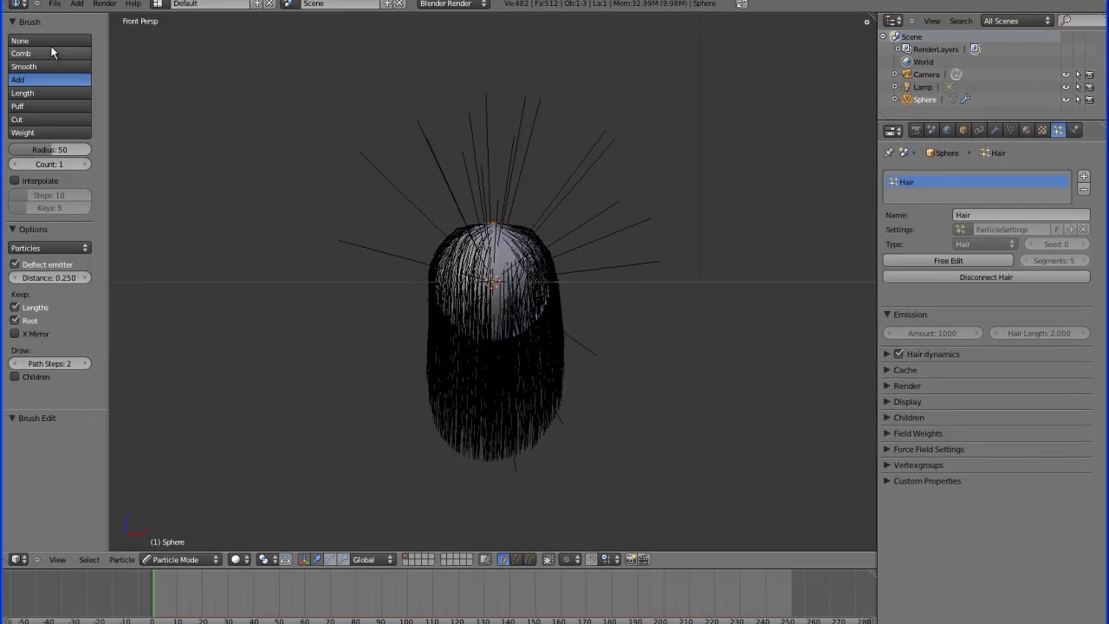
# Comb the newly added upright strands down over the sphere with the Comb brush.
pyautogui.click(49, 53)
pyautogui.moveTo(506, 188)
pyautogui.mouseDown()
pyautogui.moveTo(547, 427)
pyautogui.moveTo(486, 171)
pyautogui.moveTo(601, 266)
pyautogui.moveTo(517, 139)
pyautogui.moveTo(598, 426)
pyautogui.moveTo(533, 197)
pyautogui.moveTo(577, 436)
pyautogui.moveTo(593, 216)
pyautogui.moveTo(597, 410)
pyautogui.moveTo(528, 231)
pyautogui.moveTo(484, 305)
pyautogui.moveTo(425, 136)
pyautogui.moveTo(380, 444)
pyautogui.moveTo(432, 166)
pyautogui.moveTo(431, 408)
pyautogui.moveTo(475, 160)
pyautogui.moveTo(416, 449)
pyautogui.mouseUp()
pyautogui.moveTo(393, 295)
pyautogui.mouseDown()
pyautogui.moveTo(441, 194)
pyautogui.moveTo(543, 227)
pyautogui.moveTo(572, 495)
pyautogui.moveTo(447, 316)
pyautogui.mouseUp()
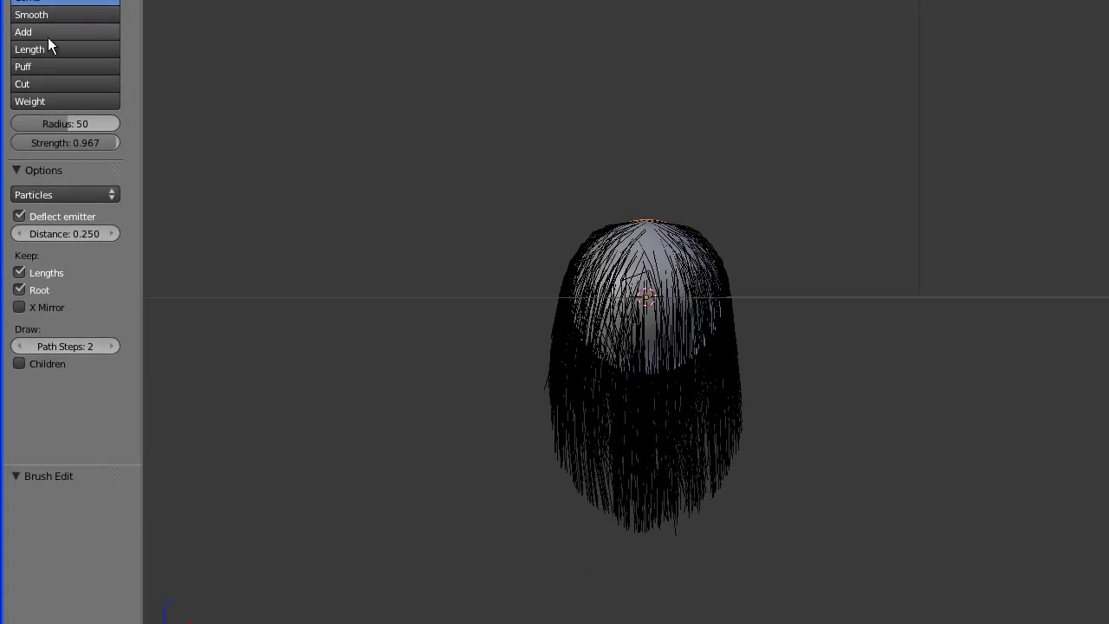
# Lengthen the hair with the Length brush set to Grow, reducing its radius to 36, and comb the flared strands on one side downward.
pyautogui.click(49, 38)
pyautogui.click(57, 53)
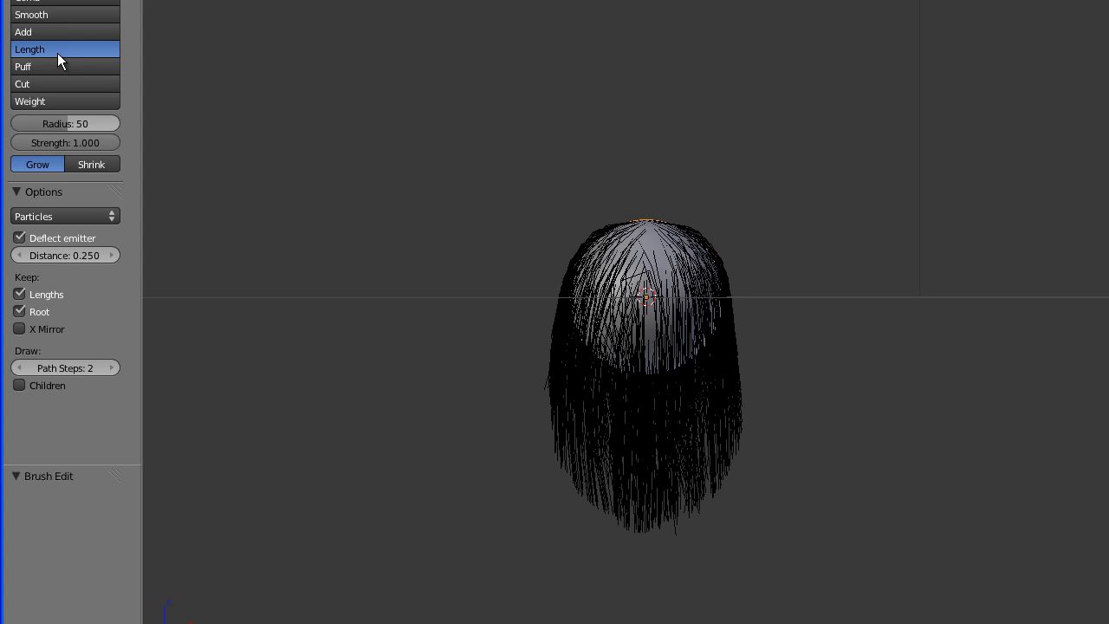
pyautogui.click(46, 32)
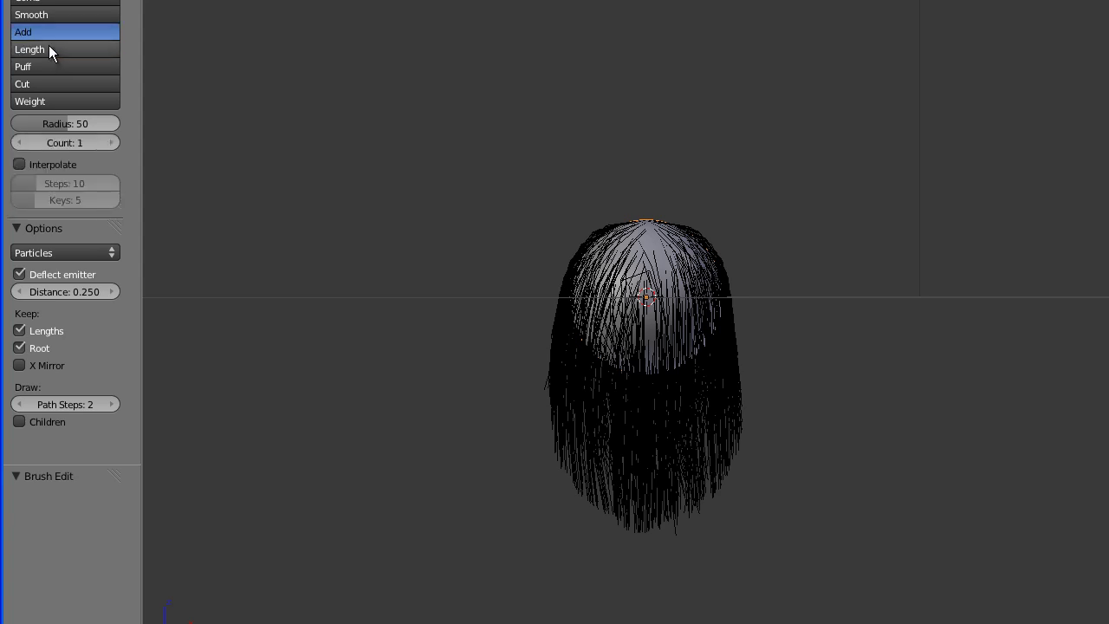
pyautogui.click(49, 49)
pyautogui.moveTo(676, 353)
pyautogui.mouseDown()
pyautogui.moveTo(598, 455)
pyautogui.moveTo(583, 557)
pyautogui.moveTo(641, 494)
pyautogui.moveTo(647, 557)
pyautogui.moveTo(703, 436)
pyautogui.moveTo(706, 466)
pyautogui.moveTo(711, 455)
pyautogui.moveTo(670, 319)
pyautogui.moveTo(670, 334)
pyautogui.moveTo(619, 294)
pyautogui.moveTo(589, 321)
pyautogui.mouseUp()
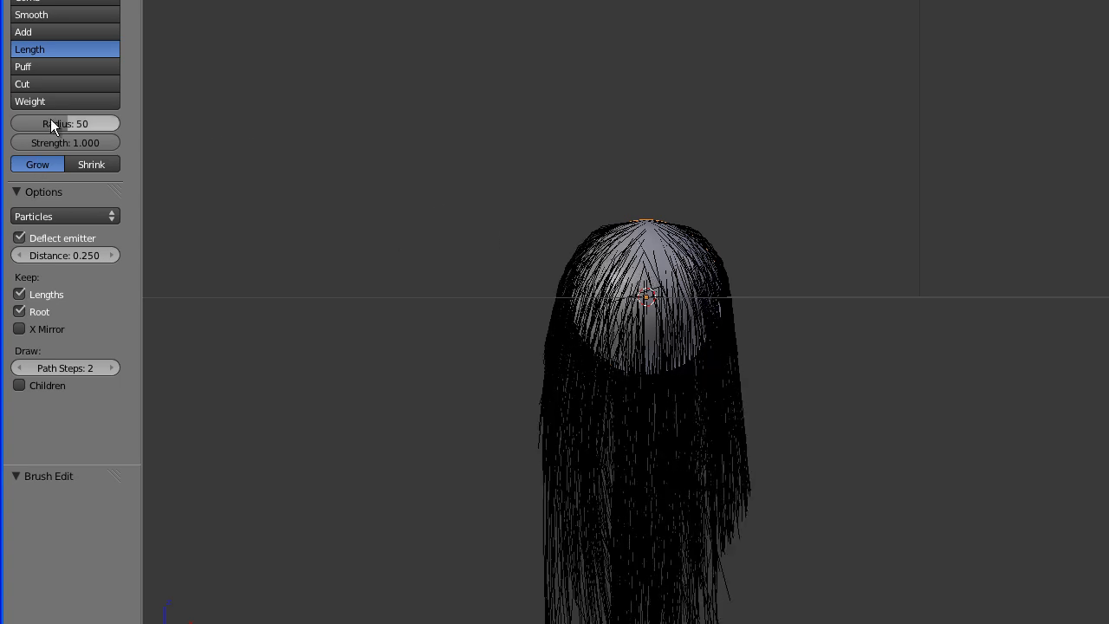
pyautogui.moveTo(51, 123); pyautogui.dragTo(33, 124)
pyautogui.moveTo(515, 289)
pyautogui.mouseDown()
pyautogui.moveTo(545, 284)
pyautogui.moveTo(590, 319)
pyautogui.moveTo(664, 305)
pyautogui.moveTo(693, 328)
pyautogui.moveTo(720, 277)
pyautogui.moveTo(778, 379)
pyautogui.moveTo(753, 277)
pyautogui.moveTo(784, 320)
pyautogui.moveTo(758, 244)
pyautogui.moveTo(627, 218)
pyautogui.mouseUp()
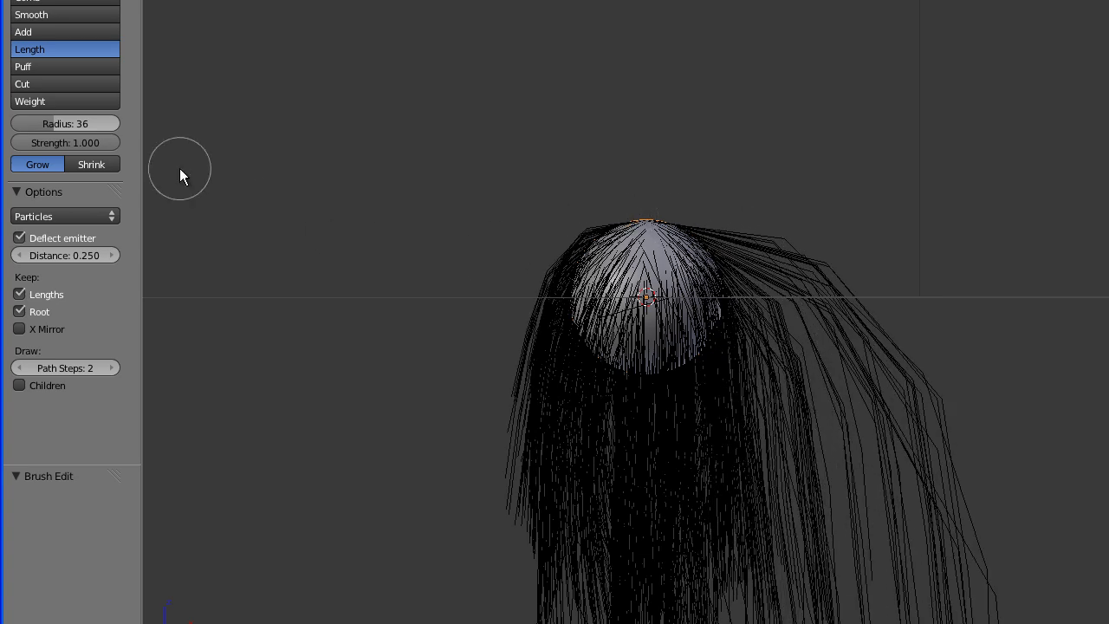
pyautogui.click(39, 3)
pyautogui.moveTo(783, 232)
pyautogui.mouseDown()
pyautogui.moveTo(879, 358)
pyautogui.moveTo(800, 304)
pyautogui.moveTo(819, 433)
pyautogui.mouseUp()
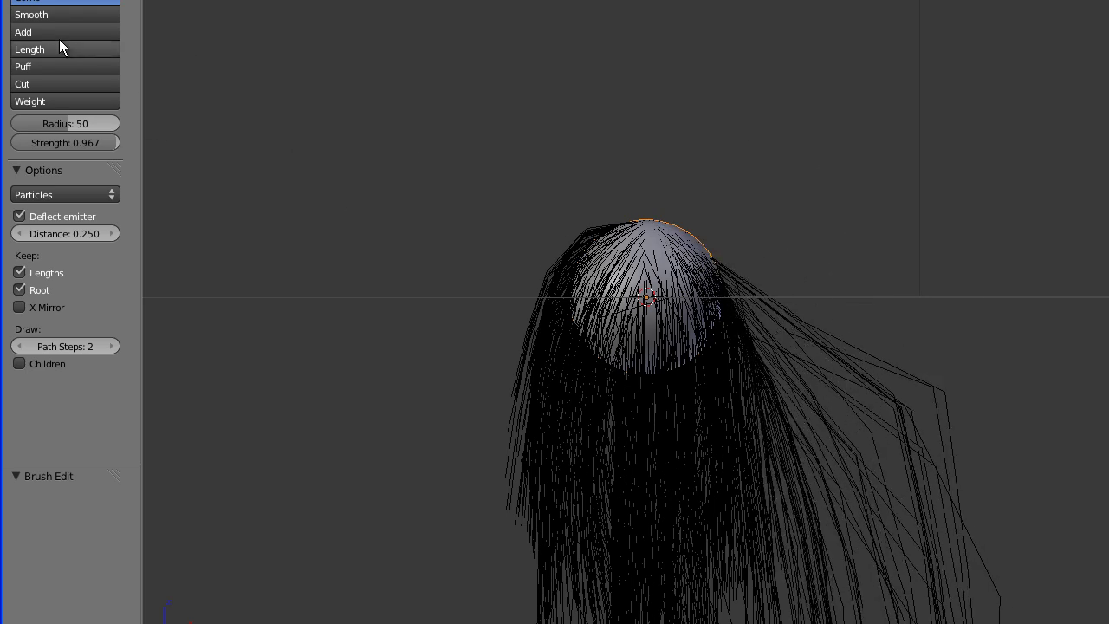
# Shorten the long hair all across its lower part with the Length brush set to Shrink.
pyautogui.click(52, 47)
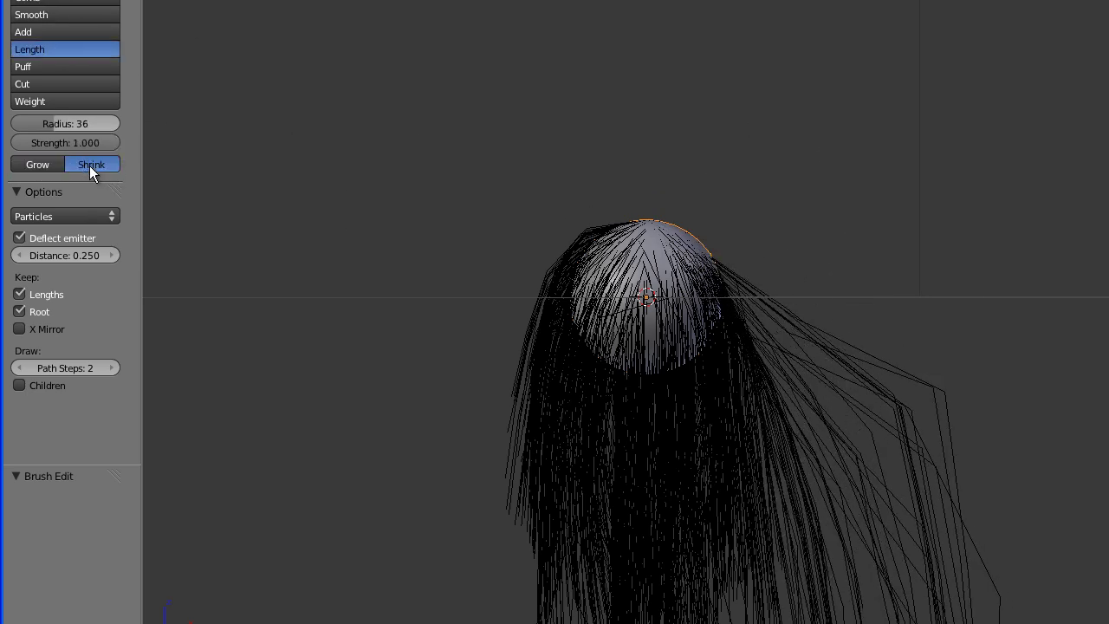
pyautogui.moveTo(960, 544)
pyautogui.mouseDown()
pyautogui.moveTo(838, 433)
pyautogui.moveTo(890, 370)
pyautogui.moveTo(981, 445)
pyautogui.moveTo(851, 417)
pyautogui.moveTo(884, 587)
pyautogui.moveTo(372, 378)
pyautogui.moveTo(597, 468)
pyautogui.moveTo(691, 491)
pyautogui.moveTo(775, 532)
pyautogui.moveTo(759, 398)
pyautogui.moveTo(694, 486)
pyautogui.moveTo(843, 602)
pyautogui.moveTo(481, 486)
pyautogui.mouseUp()
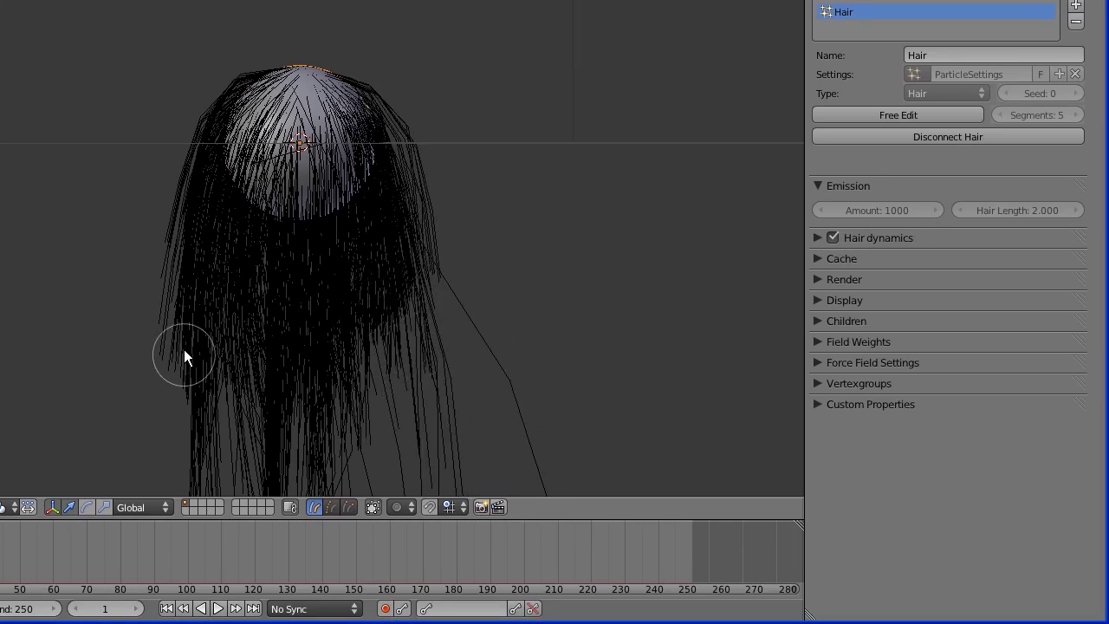
pyautogui.moveTo(184, 355)
pyautogui.mouseDown()
pyautogui.moveTo(213, 336)
pyautogui.moveTo(210, 437)
pyautogui.moveTo(232, 466)
pyautogui.moveTo(295, 462)
pyautogui.moveTo(344, 429)
pyautogui.moveTo(359, 371)
pyautogui.moveTo(443, 386)
pyautogui.mouseUp()
pyautogui.moveTo(523, 382)
pyautogui.mouseDown()
pyautogui.moveTo(436, 275)
pyautogui.moveTo(459, 388)
pyautogui.moveTo(452, 325)
pyautogui.moveTo(504, 300)
pyautogui.moveTo(451, 273)
pyautogui.moveTo(472, 347)
pyautogui.moveTo(321, 369)
pyautogui.moveTo(278, 417)
pyautogui.moveTo(282, 405)
pyautogui.moveTo(277, 445)
pyautogui.moveTo(260, 364)
pyautogui.mouseUp()
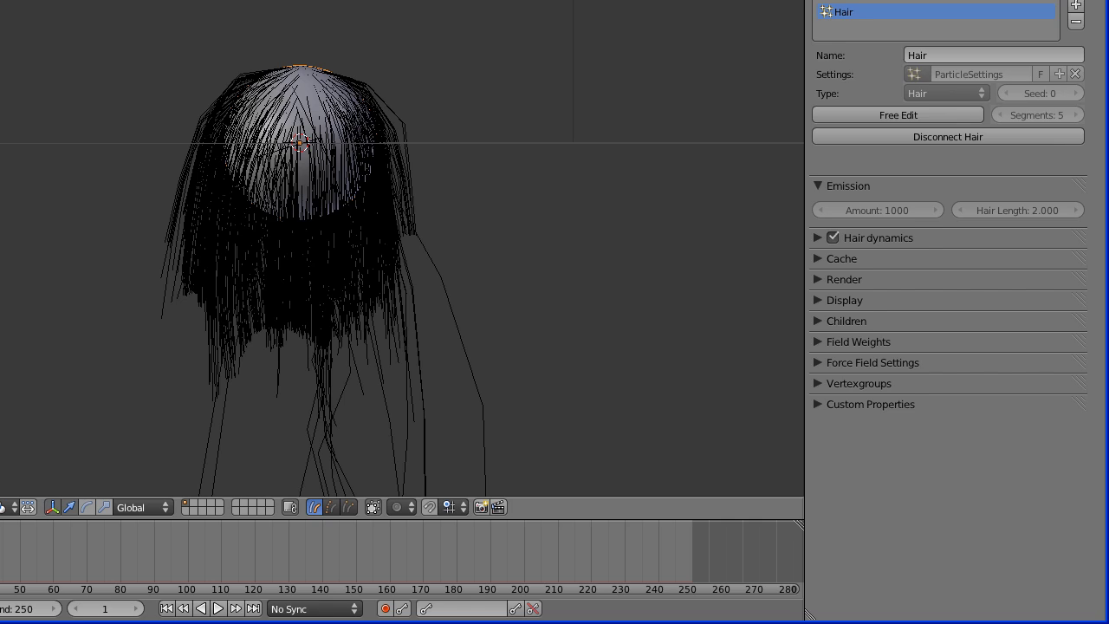
# Push the hair outward all around the sphere with the Puff brush and trim its outer ends with the Cut brush.
pyautogui.moveTo(144, 189)
pyautogui.mouseDown()
pyautogui.moveTo(212, 183)
pyautogui.moveTo(214, 153)
pyautogui.moveTo(247, 164)
pyautogui.moveTo(267, 114)
pyautogui.moveTo(356, 188)
pyautogui.moveTo(362, 135)
pyautogui.moveTo(374, 197)
pyautogui.moveTo(389, 179)
pyautogui.moveTo(360, 213)
pyautogui.moveTo(348, 174)
pyautogui.moveTo(276, 224)
pyautogui.moveTo(267, 168)
pyautogui.moveTo(240, 229)
pyautogui.moveTo(198, 209)
pyautogui.moveTo(169, 165)
pyautogui.moveTo(279, 251)
pyautogui.moveTo(368, 196)
pyautogui.moveTo(376, 247)
pyautogui.moveTo(396, 229)
pyautogui.moveTo(397, 158)
pyautogui.moveTo(324, 263)
pyautogui.moveTo(231, 322)
pyautogui.moveTo(246, 253)
pyautogui.moveTo(287, 252)
pyautogui.moveTo(358, 279)
pyautogui.moveTo(390, 220)
pyautogui.moveTo(361, 148)
pyautogui.moveTo(245, 126)
pyautogui.mouseUp()
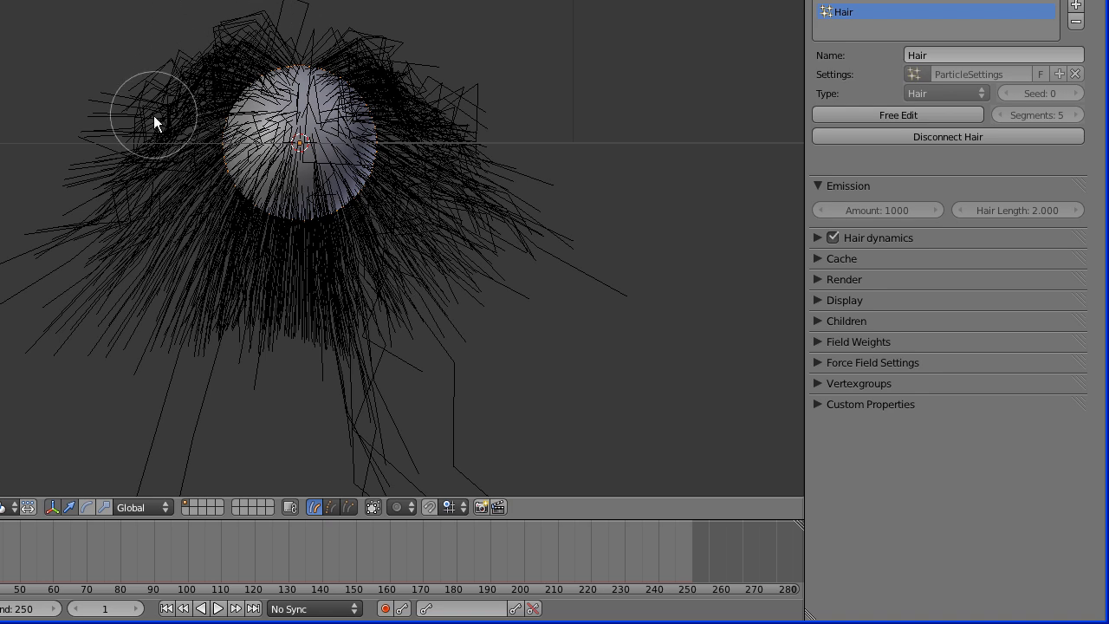
pyautogui.moveTo(224, 54)
pyautogui.mouseDown()
pyautogui.moveTo(402, 146)
pyautogui.moveTo(324, 248)
pyautogui.moveTo(283, 173)
pyautogui.mouseUp()
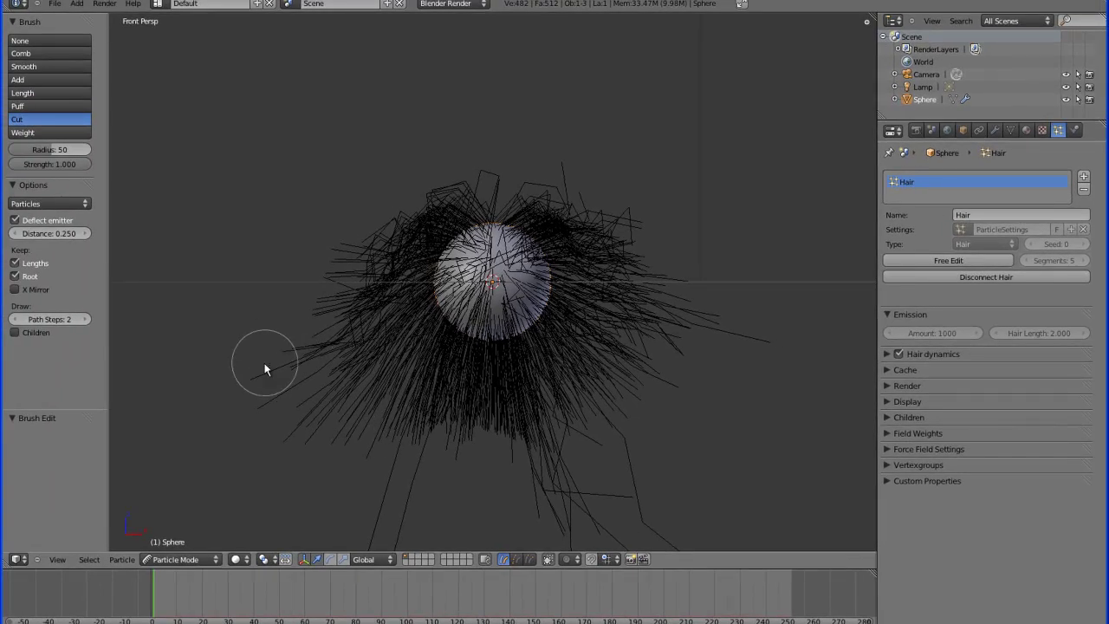
pyautogui.moveTo(517, 469)
pyautogui.mouseDown()
pyautogui.moveTo(662, 419)
pyautogui.moveTo(715, 301)
pyautogui.mouseUp()
pyautogui.moveTo(687, 219); pyautogui.dragTo(697, 328)
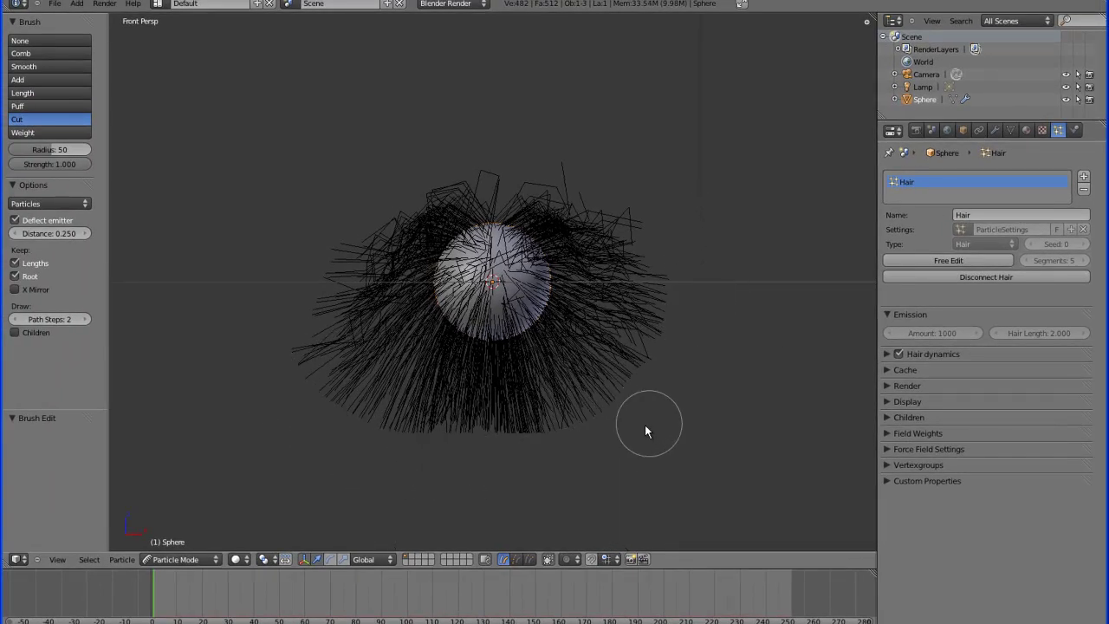
pyautogui.moveTo(629, 429)
pyautogui.mouseDown()
pyautogui.moveTo(468, 460)
pyautogui.moveTo(290, 332)
pyautogui.moveTo(532, 451)
pyautogui.moveTo(676, 312)
pyautogui.mouseUp()
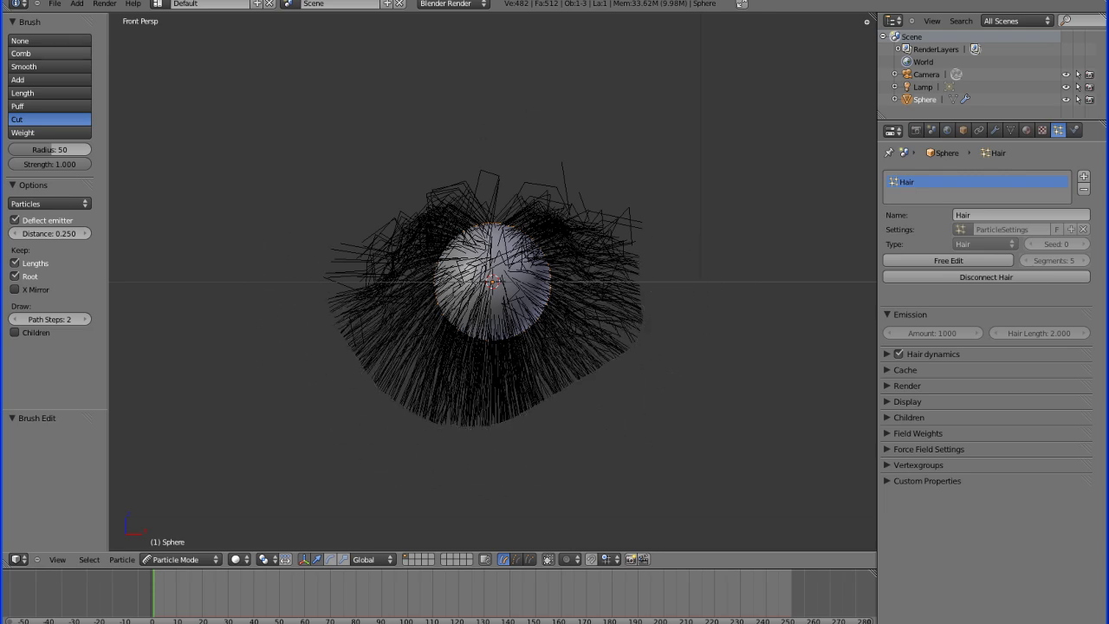
# Comb the puffed hair back down over the sphere and cut off the stray strands and uneven lower ends.
pyautogui.click(41, 54)
pyautogui.moveTo(537, 217)
pyautogui.mouseDown()
pyautogui.moveTo(629, 406)
pyautogui.moveTo(614, 376)
pyautogui.moveTo(614, 407)
pyautogui.moveTo(371, 289)
pyautogui.moveTo(373, 203)
pyautogui.moveTo(471, 322)
pyautogui.moveTo(489, 377)
pyautogui.moveTo(482, 191)
pyautogui.moveTo(369, 233)
pyautogui.moveTo(401, 389)
pyautogui.moveTo(428, 292)
pyautogui.moveTo(400, 442)
pyautogui.moveTo(562, 243)
pyautogui.moveTo(614, 235)
pyautogui.moveTo(582, 268)
pyautogui.moveTo(447, 515)
pyautogui.moveTo(540, 458)
pyautogui.mouseUp()
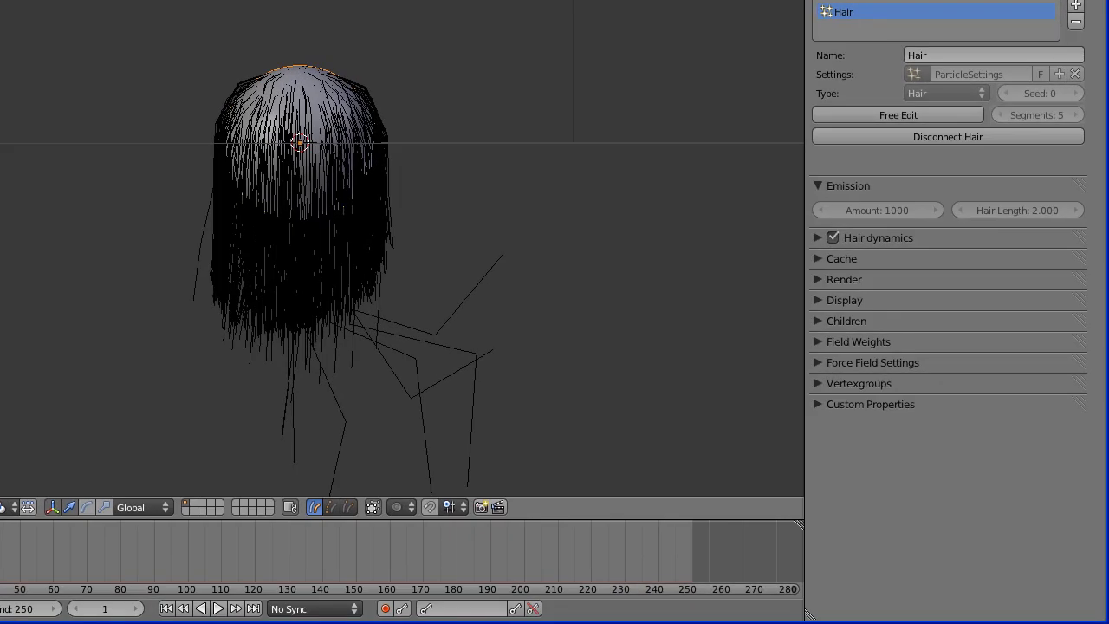
pyautogui.moveTo(497, 278)
pyautogui.mouseDown()
pyautogui.moveTo(367, 376)
pyautogui.moveTo(231, 389)
pyautogui.mouseUp()
pyautogui.moveTo(399, 330); pyautogui.dragTo(124, 292)
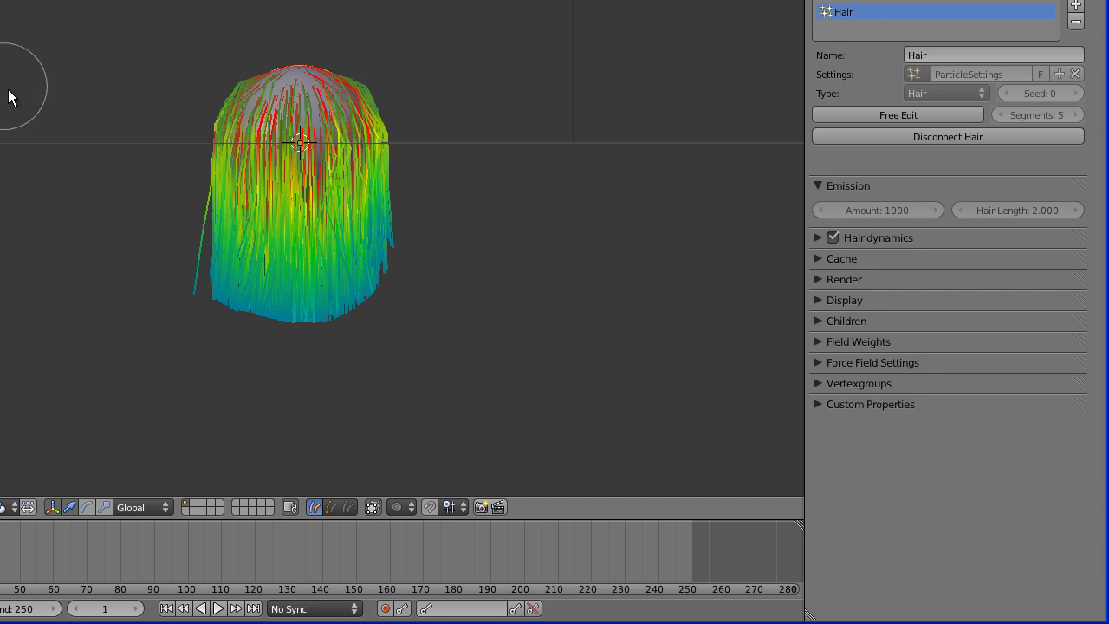
# Paint over the hair strands with the Weight brush to raise their weight.
pyautogui.moveTo(242, 179)
pyautogui.mouseDown()
pyautogui.moveTo(243, 223)
pyautogui.moveTo(294, 211)
pyautogui.moveTo(319, 183)
pyautogui.moveTo(319, 243)
pyautogui.moveTo(346, 115)
pyautogui.moveTo(361, 128)
pyautogui.moveTo(364, 227)
pyautogui.moveTo(212, 124)
pyautogui.moveTo(234, 133)
pyautogui.moveTo(221, 249)
pyautogui.moveTo(282, 166)
pyautogui.moveTo(300, 263)
pyautogui.moveTo(351, 119)
pyautogui.moveTo(339, 257)
pyautogui.moveTo(365, 225)
pyautogui.mouseUp()
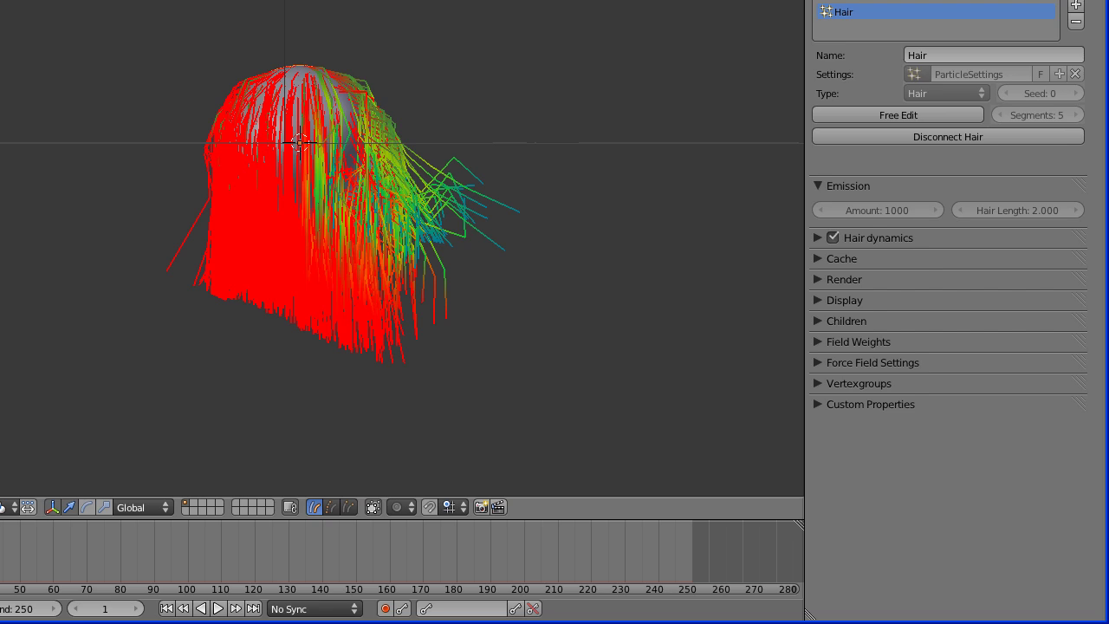
pyautogui.press('Tab')
# Comb the displaced strands down from the side view and trim the lower edge straight with the Cut brush.
pyautogui.moveTo(336, 92)
pyautogui.mouseDown()
pyautogui.moveTo(435, 364)
pyautogui.moveTo(367, 334)
pyautogui.moveTo(219, 92)
pyautogui.moveTo(183, 177)
pyautogui.mouseUp()
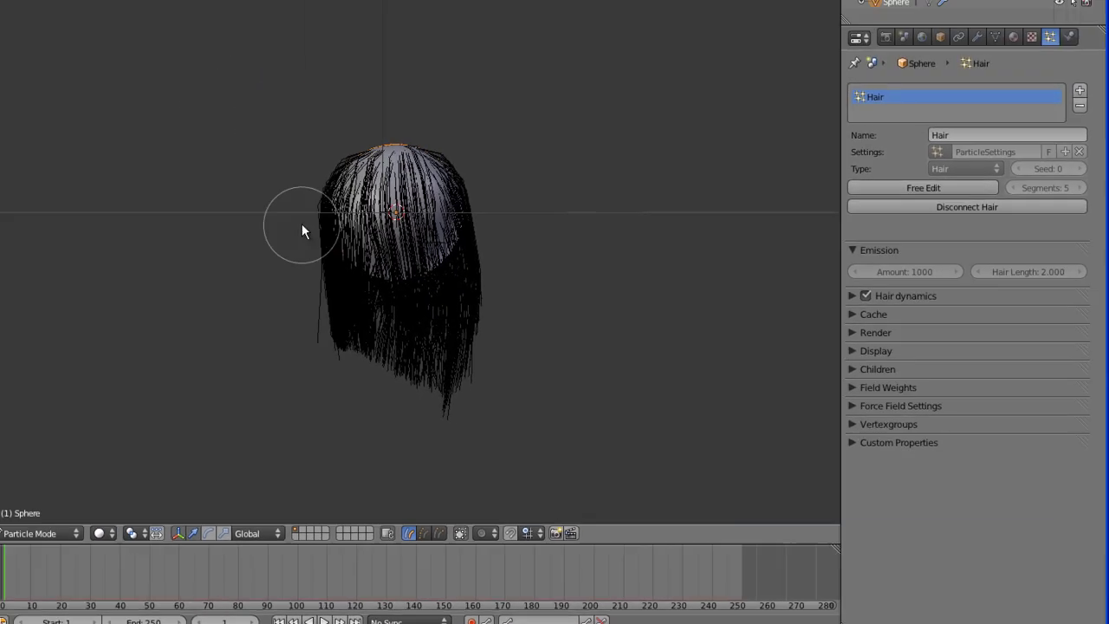
pyautogui.moveTo(579, 374)
pyautogui.mouseDown()
pyautogui.moveTo(554, 349)
pyautogui.moveTo(446, 348)
pyautogui.moveTo(528, 458)
pyautogui.moveTo(591, 407)
pyautogui.mouseUp()
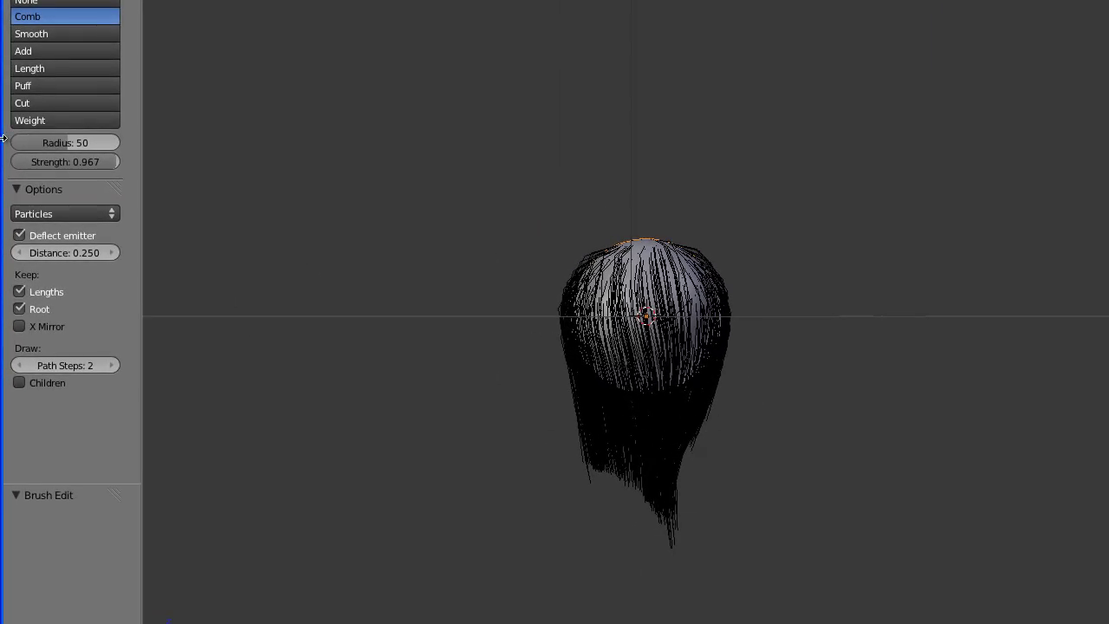
pyautogui.click(35, 113)
pyautogui.moveTo(749, 535)
pyautogui.mouseDown()
pyautogui.moveTo(584, 520)
pyautogui.moveTo(715, 505)
pyautogui.mouseUp()
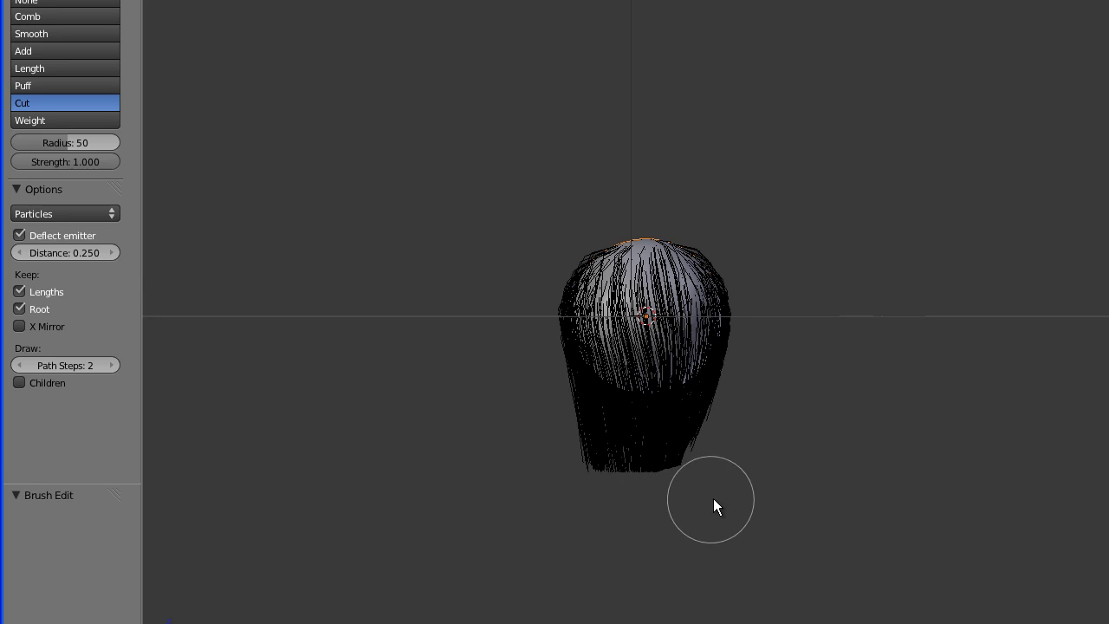
# Paint weight over all the hair with the Weight brush at strength 1.000 and render the scene to check the hairstyle.
pyautogui.click(32, 122)
pyautogui.moveTo(732, 338)
pyautogui.mouseDown()
pyautogui.moveTo(696, 315)
pyautogui.moveTo(696, 448)
pyautogui.moveTo(705, 270)
pyautogui.moveTo(700, 382)
pyautogui.moveTo(627, 465)
pyautogui.moveTo(602, 240)
pyautogui.moveTo(646, 458)
pyautogui.moveTo(685, 254)
pyautogui.mouseUp()
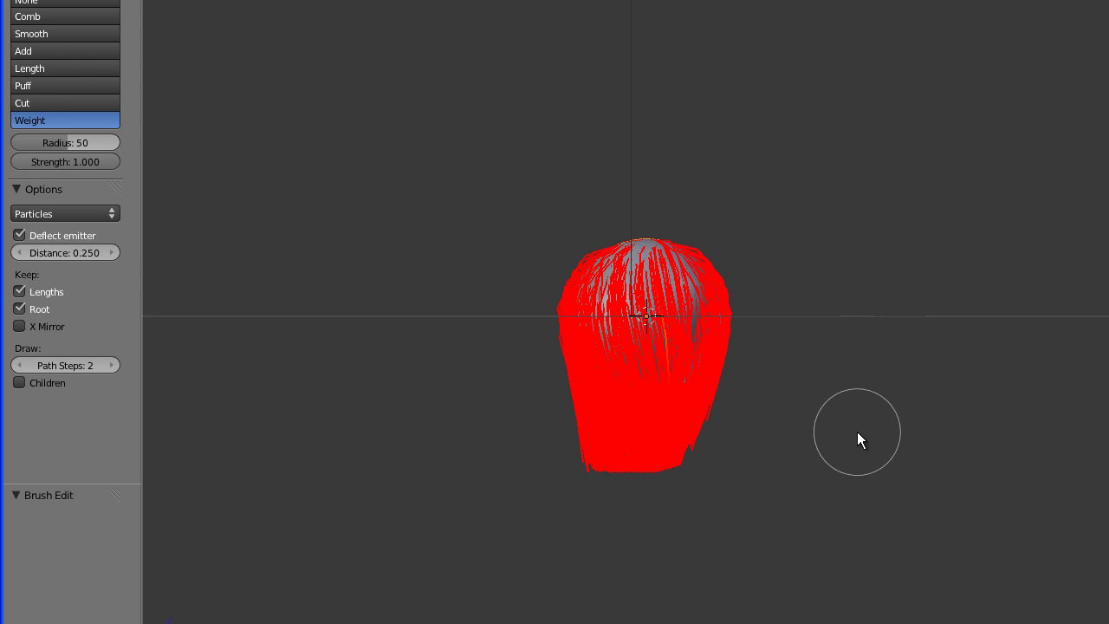
pyautogui.hotkey('shift', 'F10')
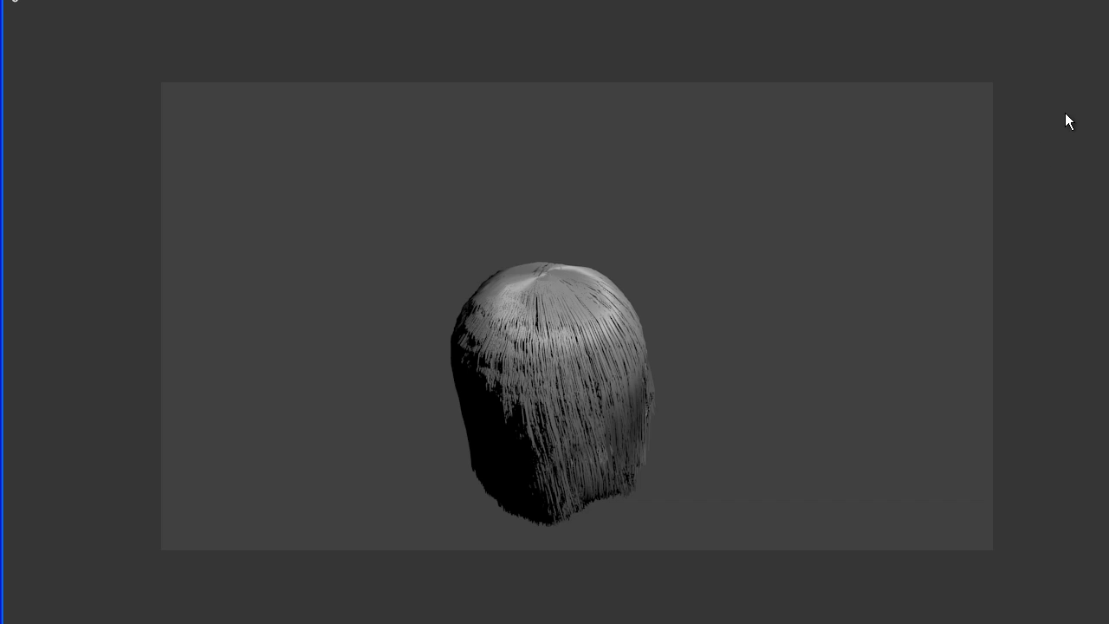
pyautogui.press('Escape')
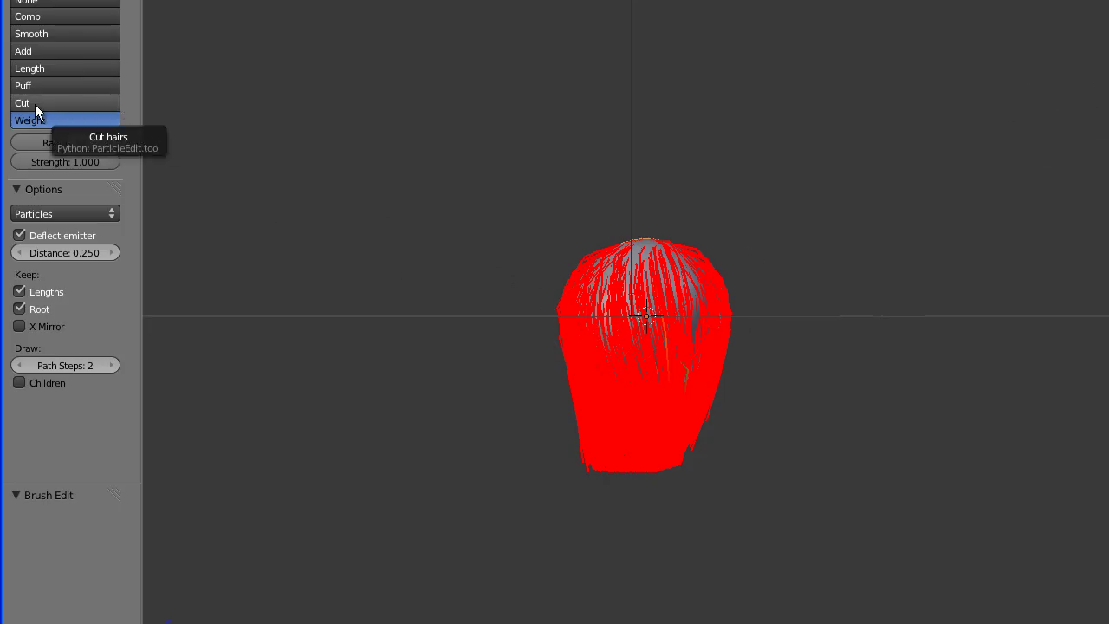
# Cut away the hair covering one side of the sphere, from the crown down, using the Cut brush at radius 50.
pyautogui.click(36, 54)
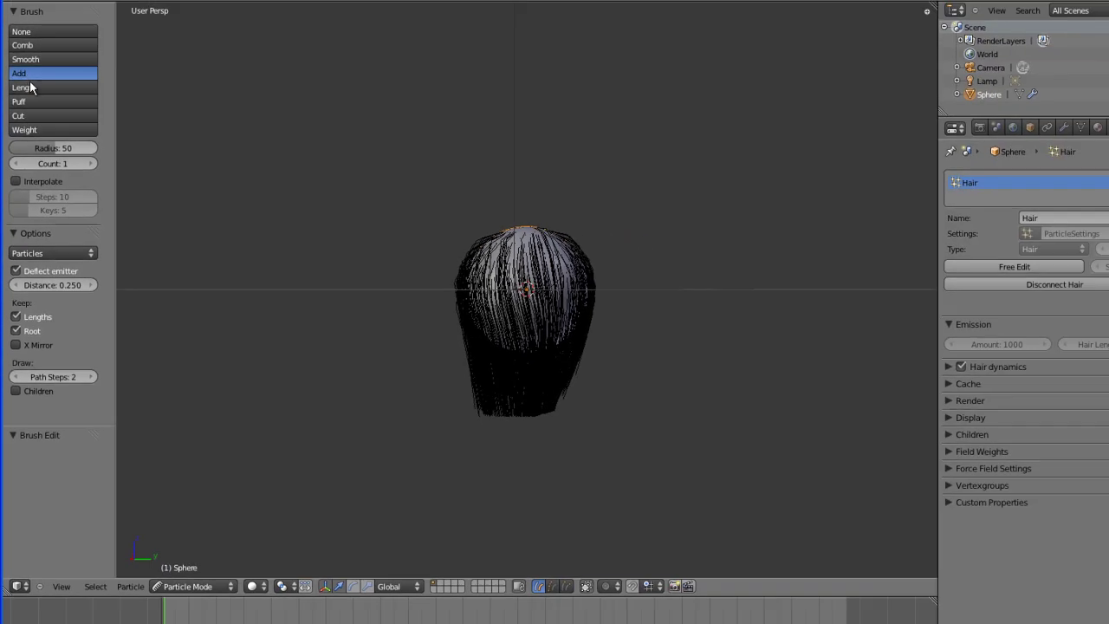
pyautogui.click(31, 116)
pyautogui.scroll(5, 611, 312)
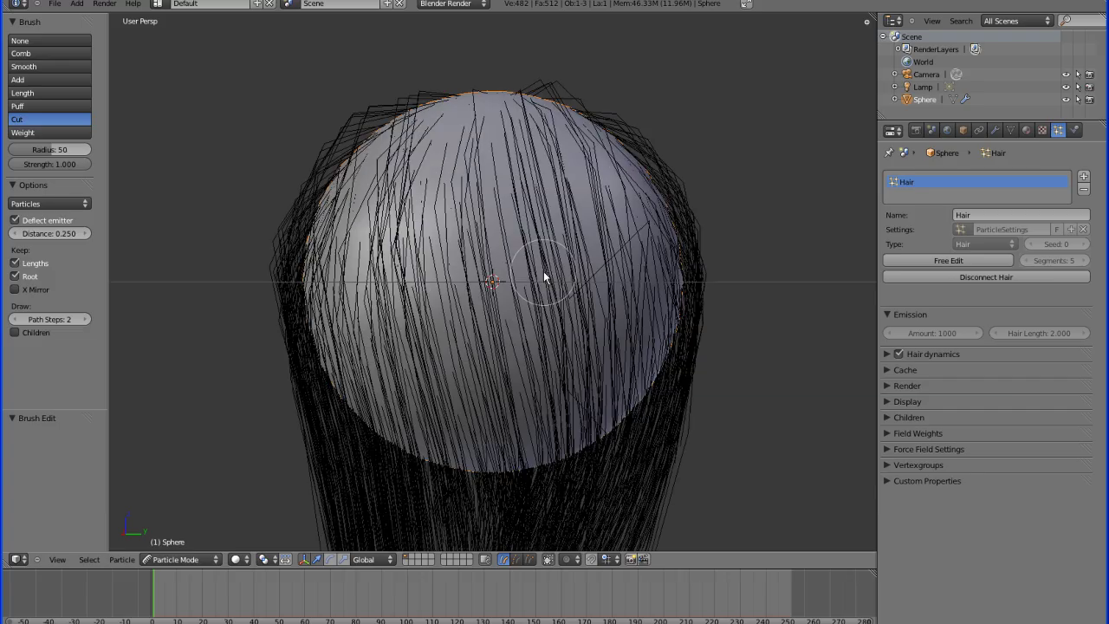
pyautogui.scroll(2, 493, 215)
pyautogui.scroll(-4, 499, 216)
pyautogui.scroll(3, 520, 224)
pyautogui.moveTo(525, 225); pyautogui.dragTo(444, 303, button='middle')
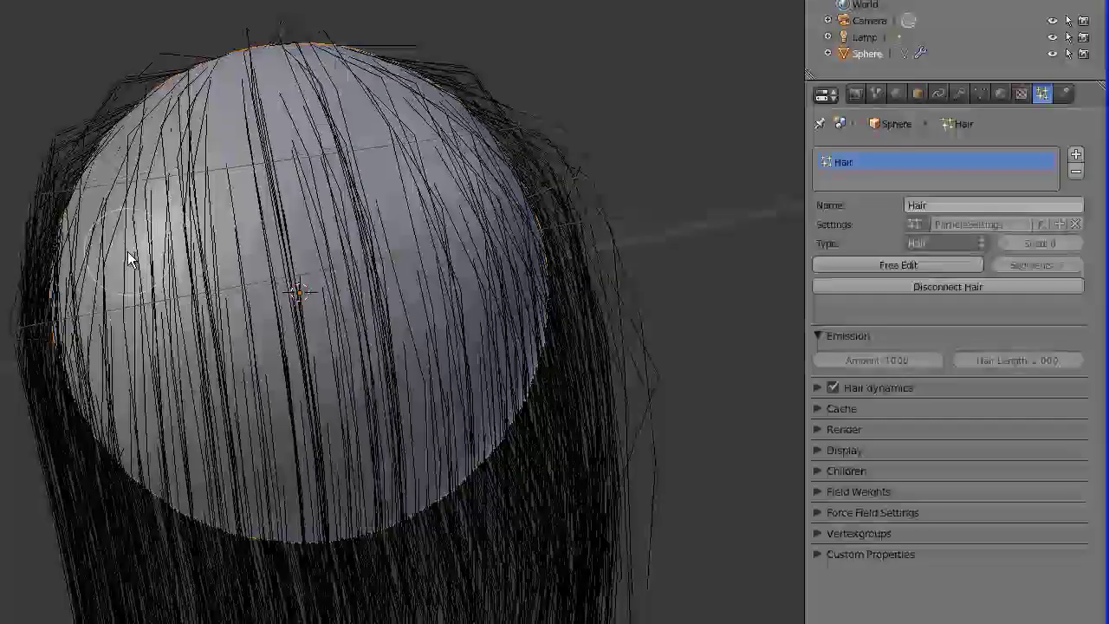
pyautogui.moveTo(128, 253); pyautogui.dragTo(300, 235, button='middle')
pyautogui.moveTo(342, 128)
pyautogui.mouseDown()
pyautogui.moveTo(13, 113)
pyautogui.moveTo(218, 121)
pyautogui.moveTo(319, 110)
pyautogui.moveTo(324, 86)
pyautogui.moveTo(293, 81)
pyautogui.moveTo(227, 105)
pyautogui.moveTo(198, 146)
pyautogui.moveTo(209, 202)
pyautogui.moveTo(261, 253)
pyautogui.moveTo(277, 206)
pyautogui.moveTo(238, 98)
pyautogui.moveTo(275, 95)
pyautogui.moveTo(223, 121)
pyautogui.moveTo(212, 235)
pyautogui.moveTo(354, 207)
pyautogui.mouseUp()
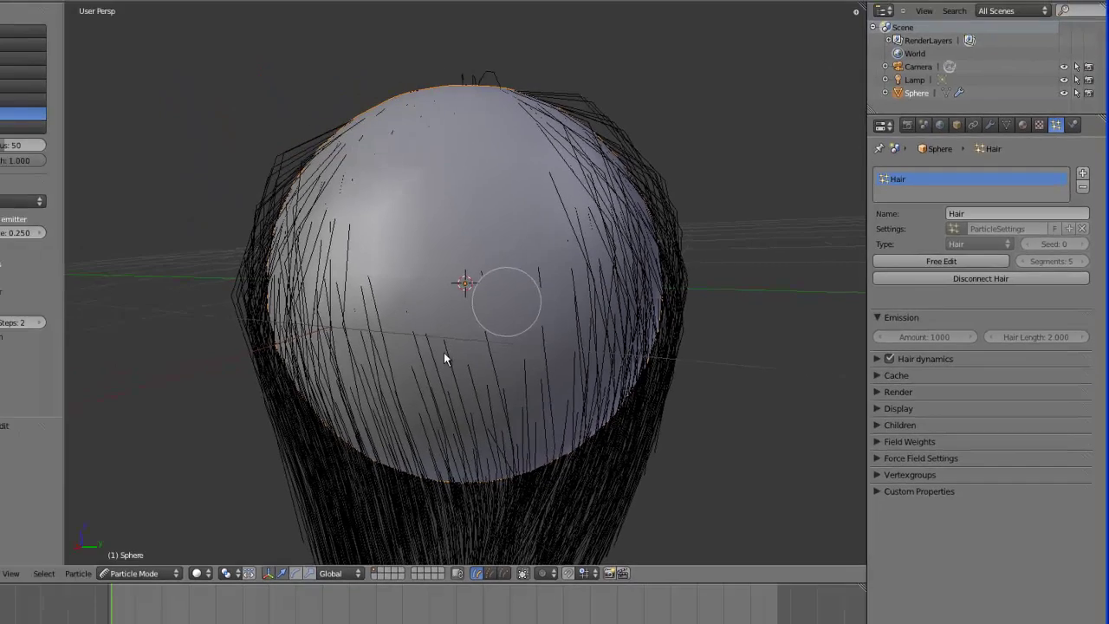
pyautogui.moveTo(444, 352)
pyautogui.mouseDown()
pyautogui.moveTo(406, 312)
pyautogui.moveTo(380, 241)
pyautogui.moveTo(407, 191)
pyautogui.moveTo(451, 155)
pyautogui.moveTo(391, 199)
pyautogui.moveTo(374, 258)
pyautogui.moveTo(463, 342)
pyautogui.moveTo(540, 321)
pyautogui.moveTo(573, 259)
pyautogui.moveTo(547, 156)
pyautogui.moveTo(617, 301)
pyautogui.moveTo(583, 336)
pyautogui.moveTo(565, 277)
pyautogui.moveTo(581, 241)
pyautogui.moveTo(574, 265)
pyautogui.moveTo(599, 252)
pyautogui.moveTo(595, 210)
pyautogui.moveTo(608, 261)
pyautogui.moveTo(540, 302)
pyautogui.moveTo(553, 243)
pyautogui.moveTo(487, 285)
pyautogui.moveTo(510, 308)
pyautogui.moveTo(574, 264)
pyautogui.moveTo(604, 283)
pyautogui.moveTo(576, 268)
pyautogui.moveTo(509, 271)
pyautogui.moveTo(420, 198)
pyautogui.moveTo(403, 165)
pyautogui.moveTo(414, 154)
pyautogui.moveTo(373, 217)
pyautogui.moveTo(364, 329)
pyautogui.moveTo(518, 369)
pyautogui.moveTo(575, 295)
pyautogui.moveTo(570, 257)
pyautogui.moveTo(517, 346)
pyautogui.moveTo(468, 374)
pyautogui.moveTo(434, 369)
pyautogui.moveTo(401, 335)
pyautogui.moveTo(405, 360)
pyautogui.moveTo(537, 368)
pyautogui.moveTo(589, 323)
pyautogui.moveTo(605, 278)
pyautogui.moveTo(546, 284)
pyautogui.moveTo(458, 261)
pyautogui.moveTo(491, 192)
pyautogui.moveTo(398, 194)
pyautogui.moveTo(356, 234)
pyautogui.moveTo(351, 307)
pyautogui.moveTo(357, 280)
pyautogui.moveTo(367, 301)
pyautogui.moveTo(365, 276)
pyautogui.moveTo(368, 343)
pyautogui.moveTo(417, 387)
pyautogui.moveTo(476, 411)
pyautogui.moveTo(549, 381)
pyautogui.moveTo(603, 289)
pyautogui.moveTo(613, 222)
pyautogui.moveTo(584, 191)
pyautogui.moveTo(620, 289)
pyautogui.moveTo(553, 370)
pyautogui.moveTo(448, 404)
pyautogui.moveTo(416, 364)
pyautogui.moveTo(500, 410)
pyautogui.moveTo(592, 355)
pyautogui.moveTo(632, 277)
pyautogui.moveTo(613, 227)
pyautogui.moveTo(401, 293)
pyautogui.mouseUp()
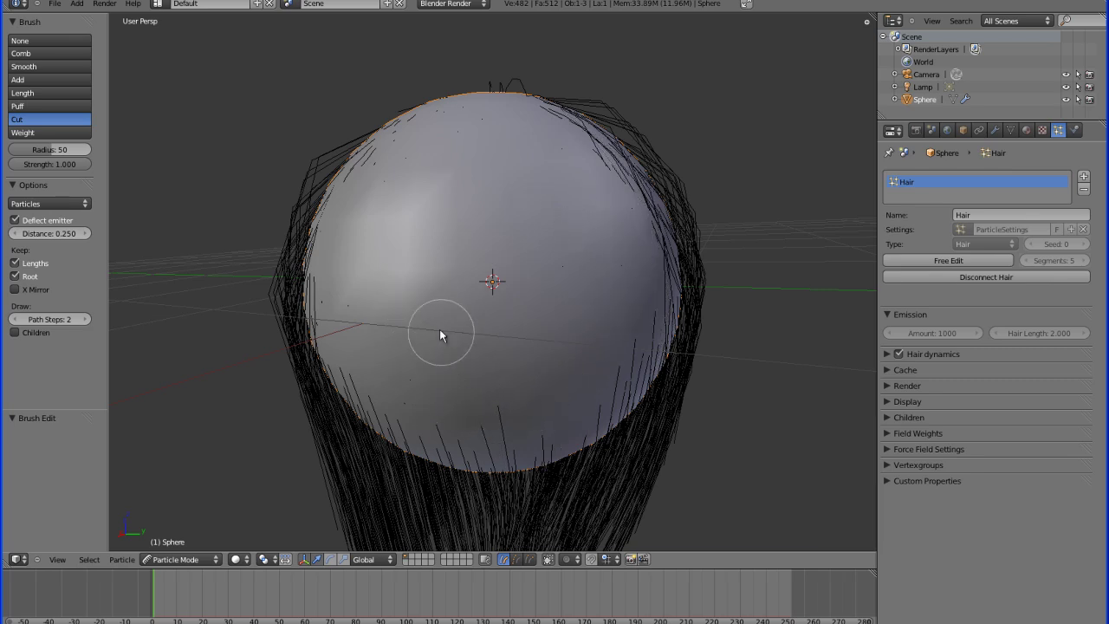
pyautogui.moveTo(496, 408)
pyautogui.mouseDown()
pyautogui.moveTo(531, 397)
pyautogui.moveTo(455, 376)
pyautogui.moveTo(386, 254)
pyautogui.moveTo(425, 199)
pyautogui.moveTo(505, 177)
pyautogui.moveTo(532, 333)
pyautogui.mouseUp()
pyautogui.moveTo(563, 174)
pyautogui.mouseDown()
pyautogui.moveTo(622, 215)
pyautogui.moveTo(624, 297)
pyautogui.moveTo(595, 353)
pyautogui.moveTo(469, 413)
pyautogui.moveTo(377, 336)
pyautogui.moveTo(514, 104)
pyautogui.moveTo(471, 320)
pyautogui.moveTo(475, 262)
pyautogui.mouseUp()
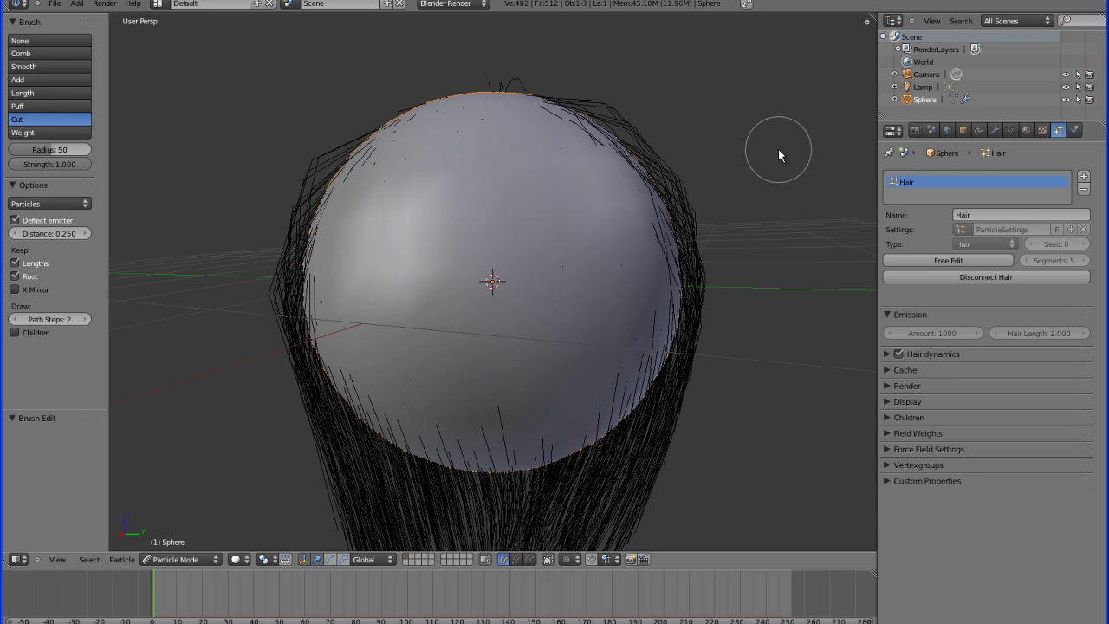
# Render the scene and examine the cut side of the hair up close, comparing it with the untouched strands.
pyautogui.press('F12')
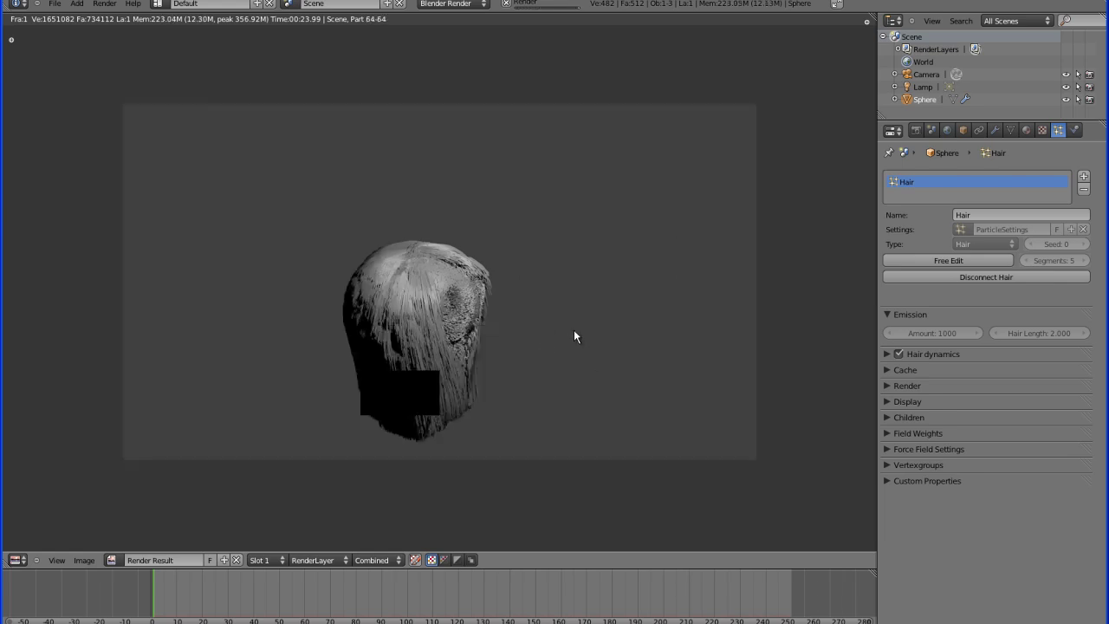
pyautogui.scroll(2, 526, 328)
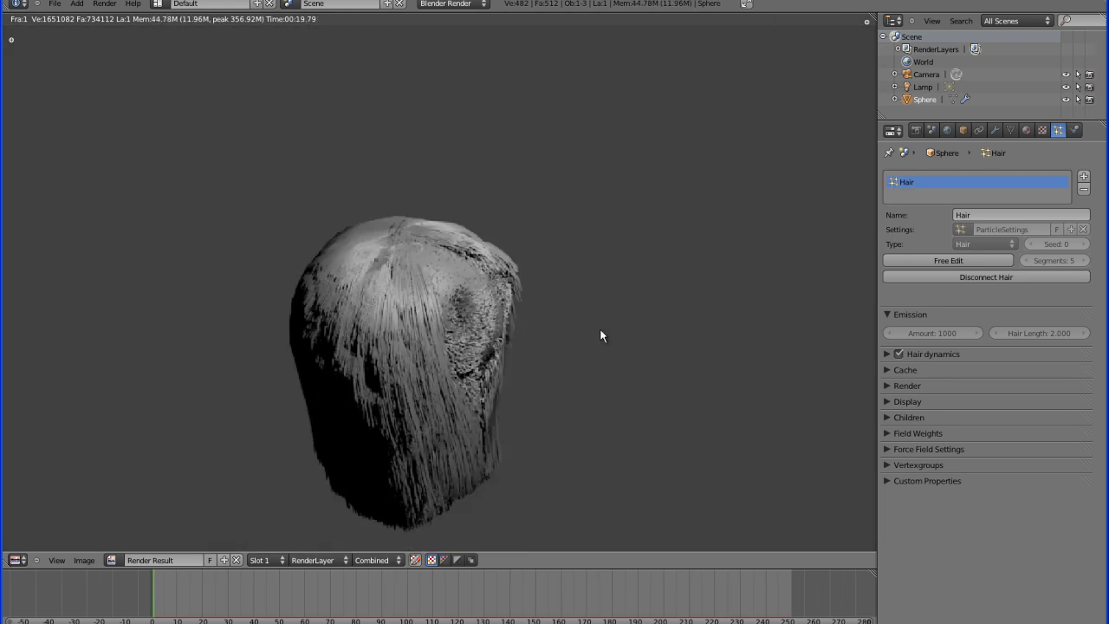
pyautogui.scroll(-1, 600, 330)
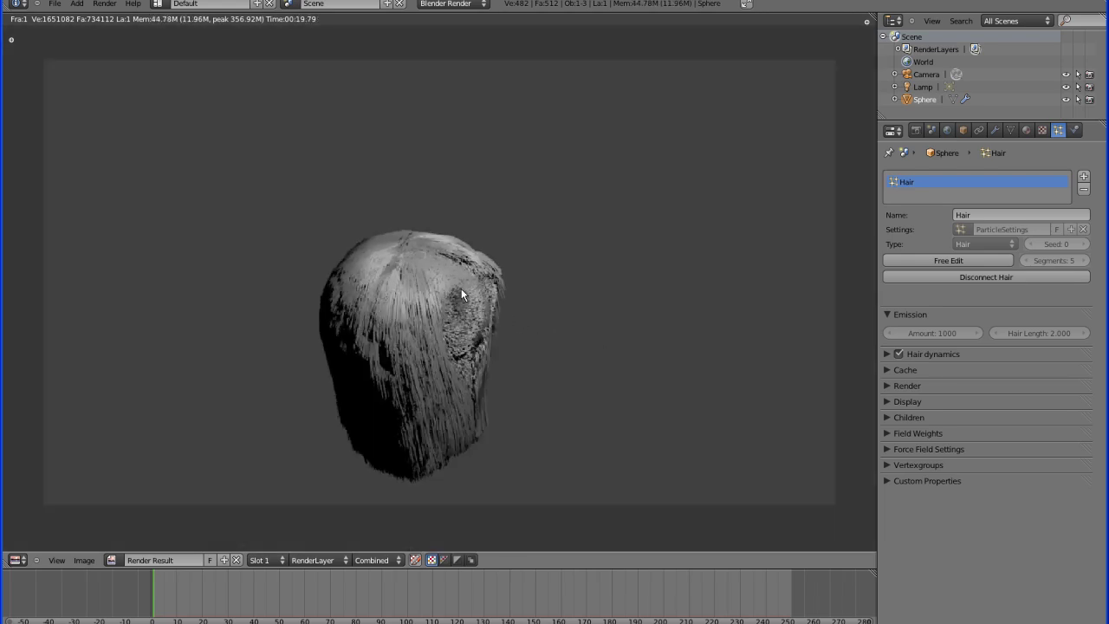
pyautogui.scroll(2, 516, 321)
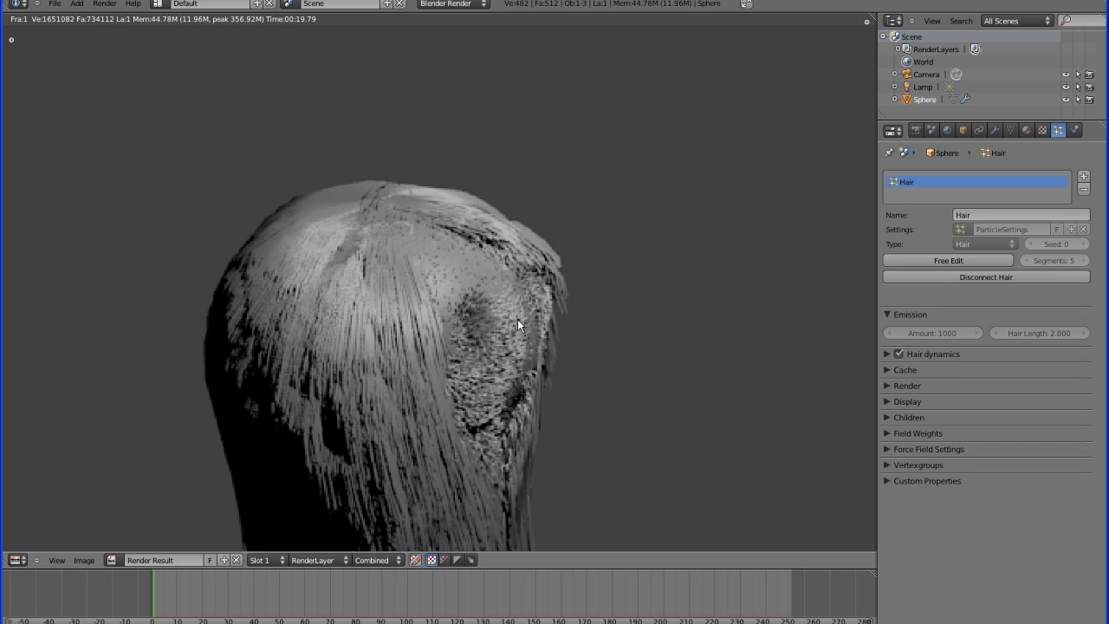
pyautogui.scroll(-1, 444, 264)
pyautogui.scroll(-1, 498, 335)
pyautogui.scroll(1, 499, 335)
pyautogui.scroll(-1, 498, 336)
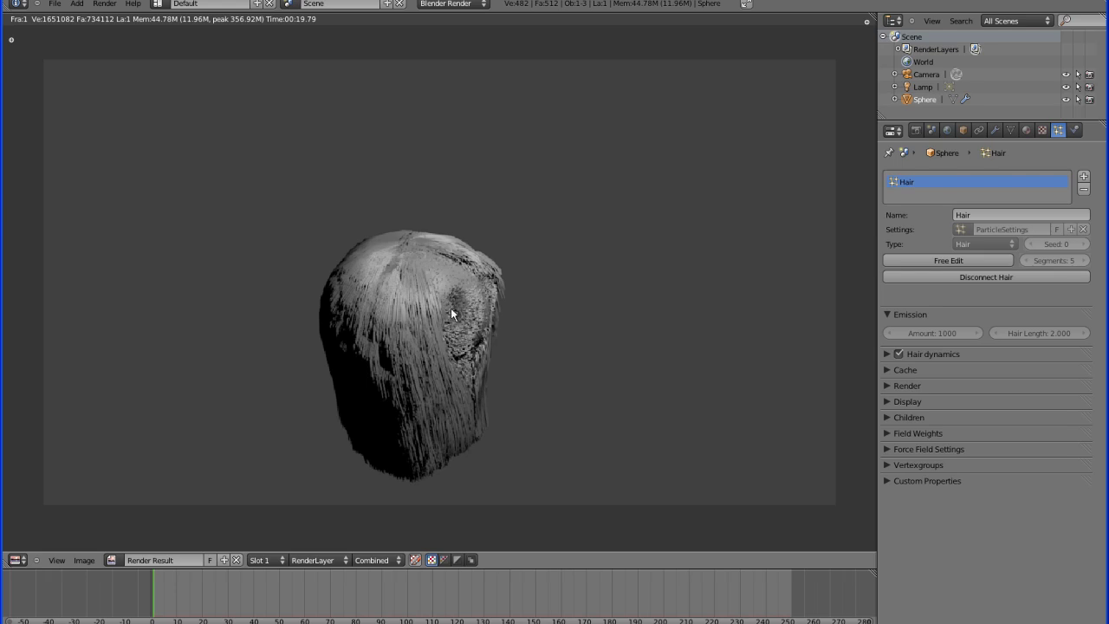
pyautogui.scroll(-2, 497, 361)
pyautogui.scroll(1, 497, 360)
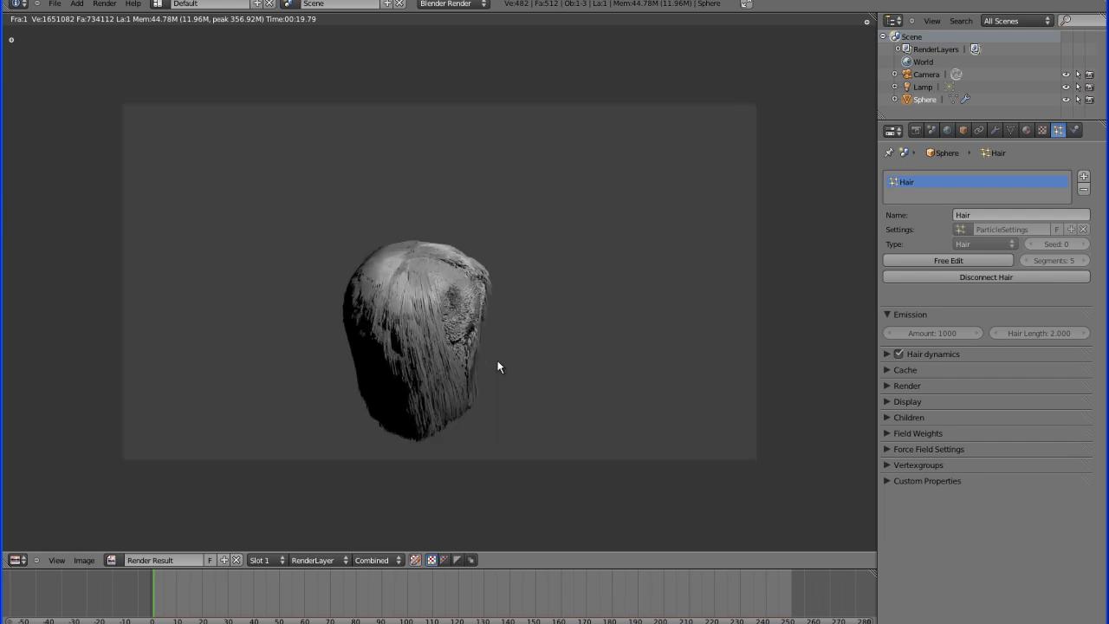
pyautogui.press('Escape')
pyautogui.scroll(-4, 543, 243)
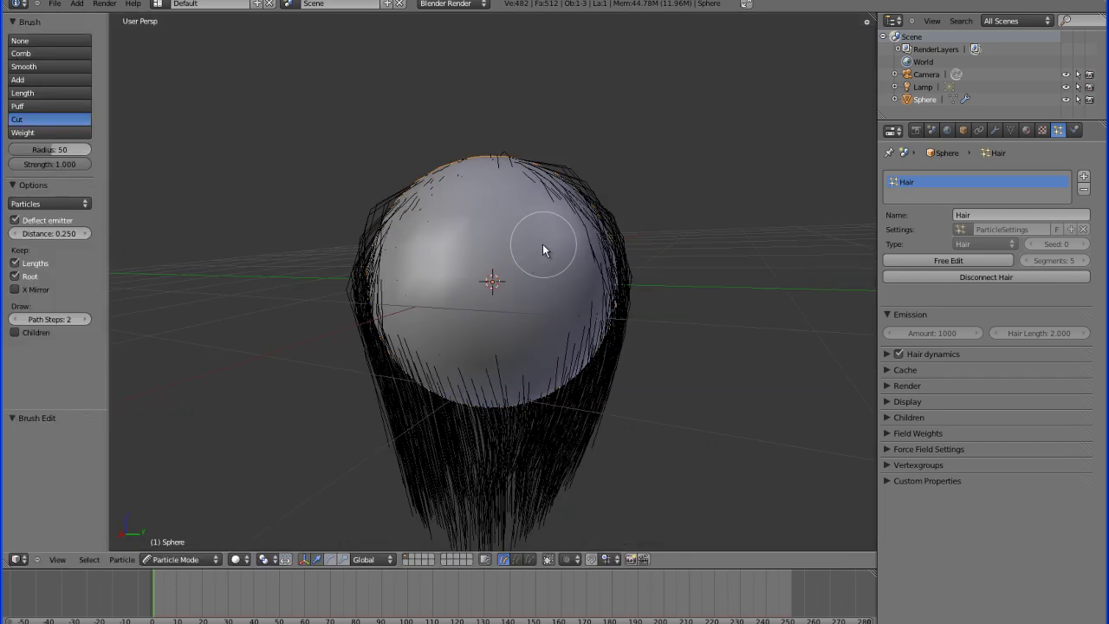
# Add a new material to the sphere and set its diffuse colour to purple (R 0.615, G 0.225, B 0.800).
pyautogui.moveTo(532, 276); pyautogui.dragTo(514, 206, button='middle')
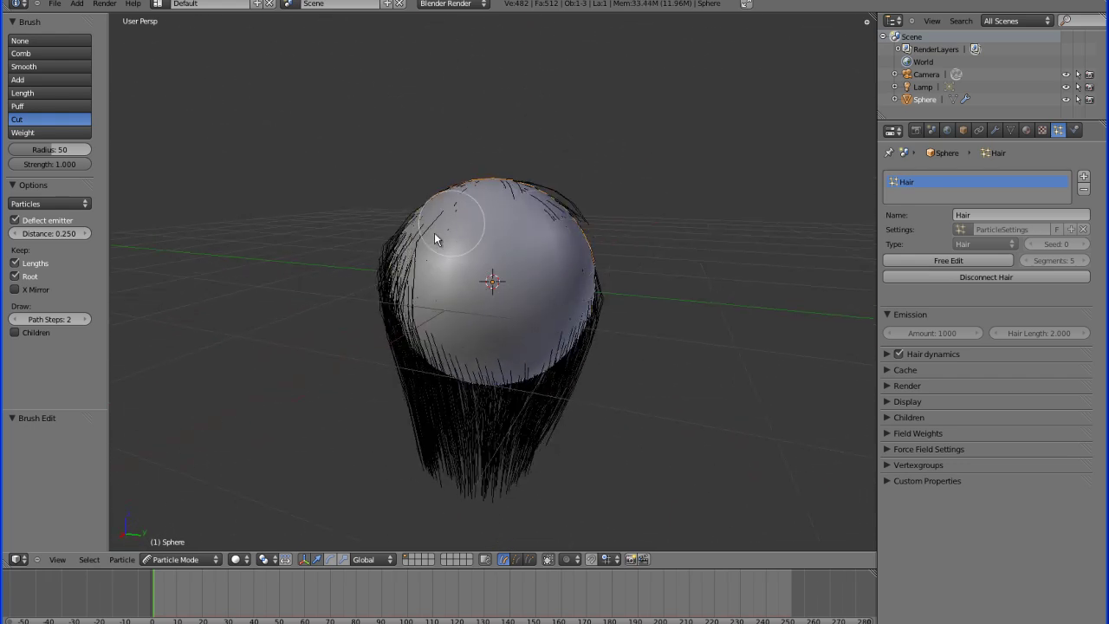
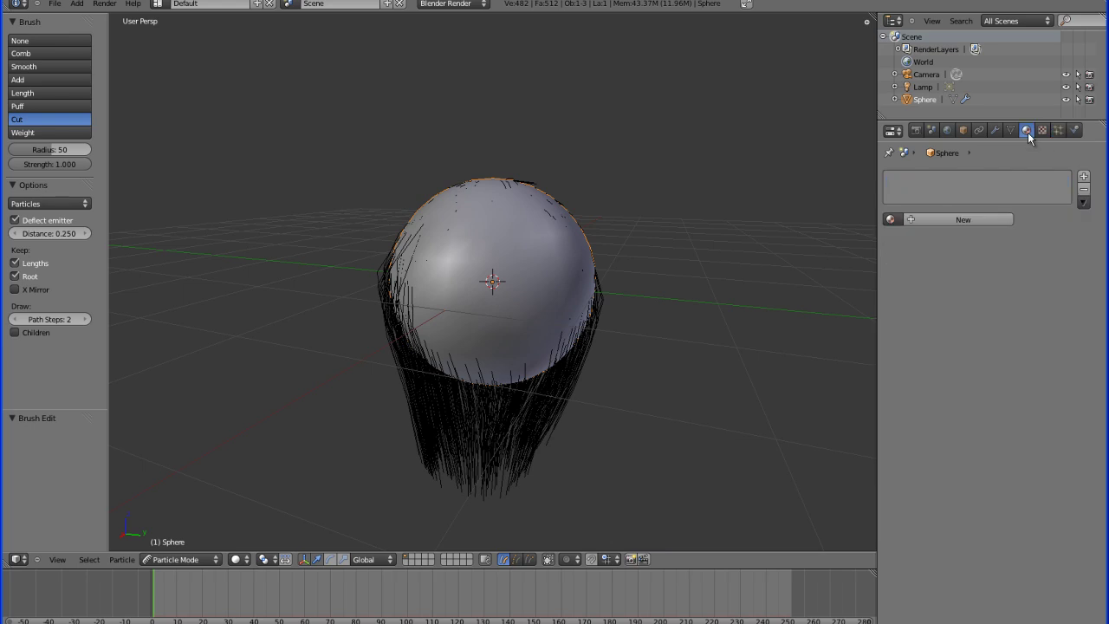
pyautogui.click(921, 221)
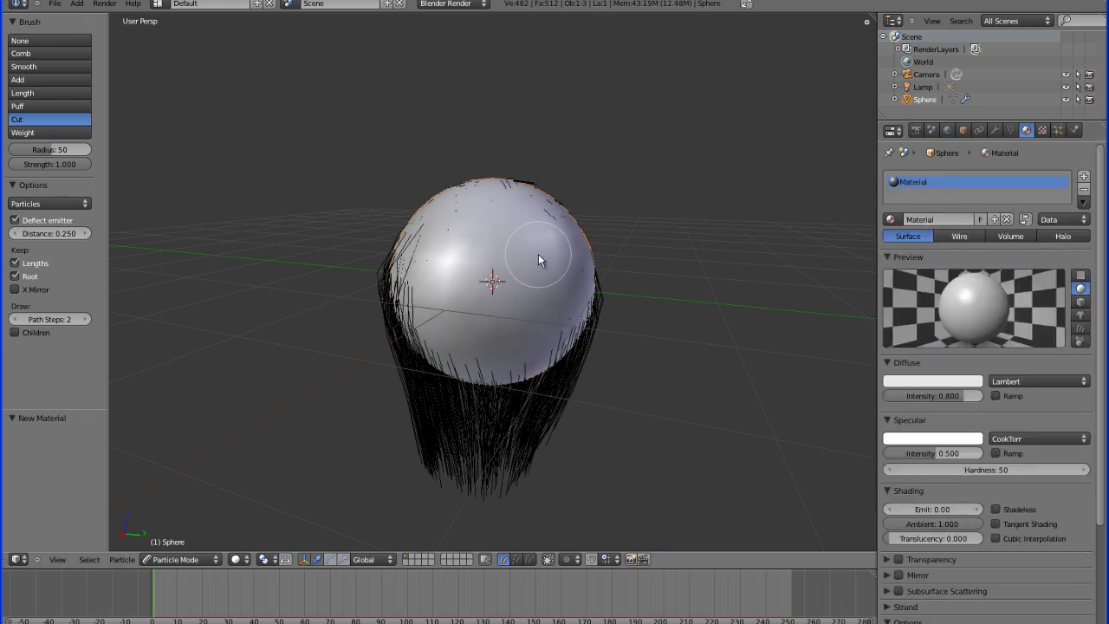
pyautogui.click(889, 364)
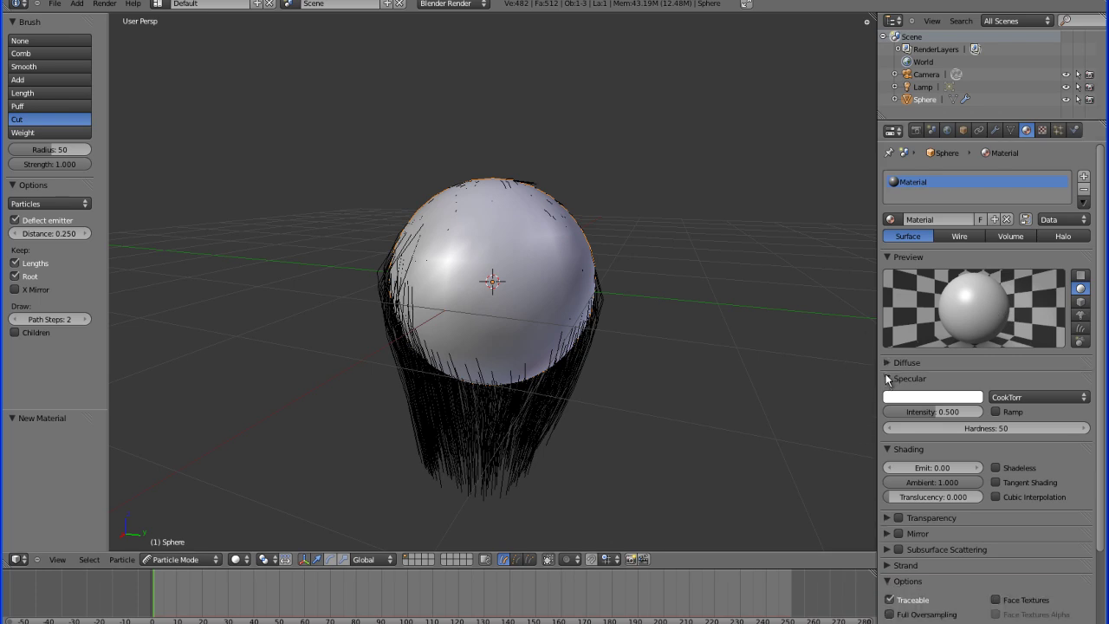
pyautogui.click(893, 367)
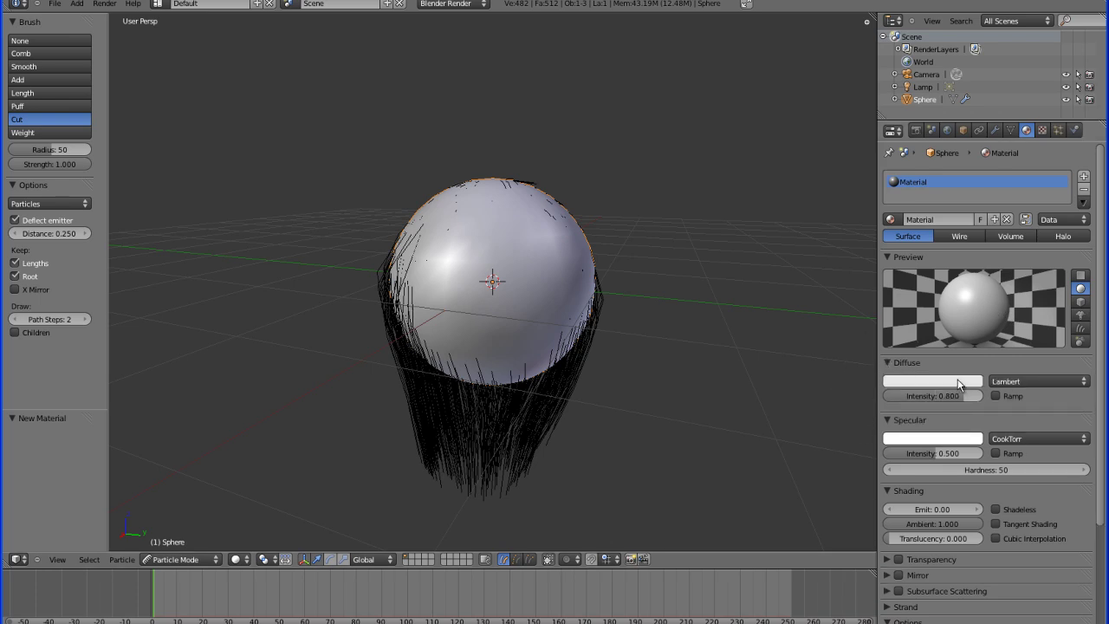
pyautogui.click(961, 386)
pyautogui.moveTo(925, 253); pyautogui.dragTo(953, 262)
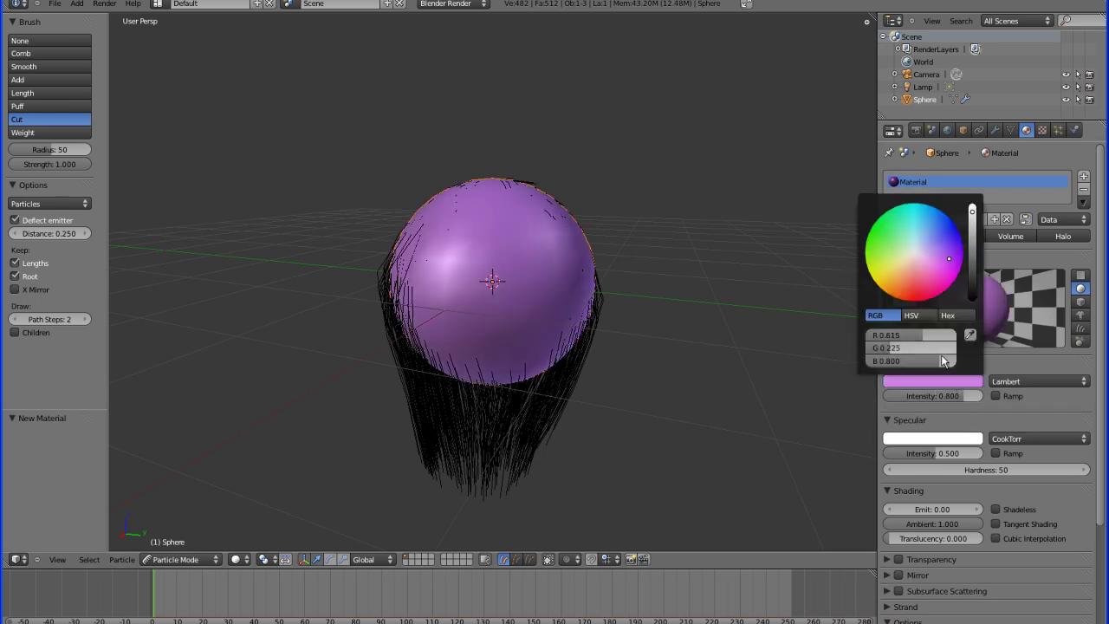
# Change the sphere material's specular colour to a light pink.
pyautogui.click(918, 421)
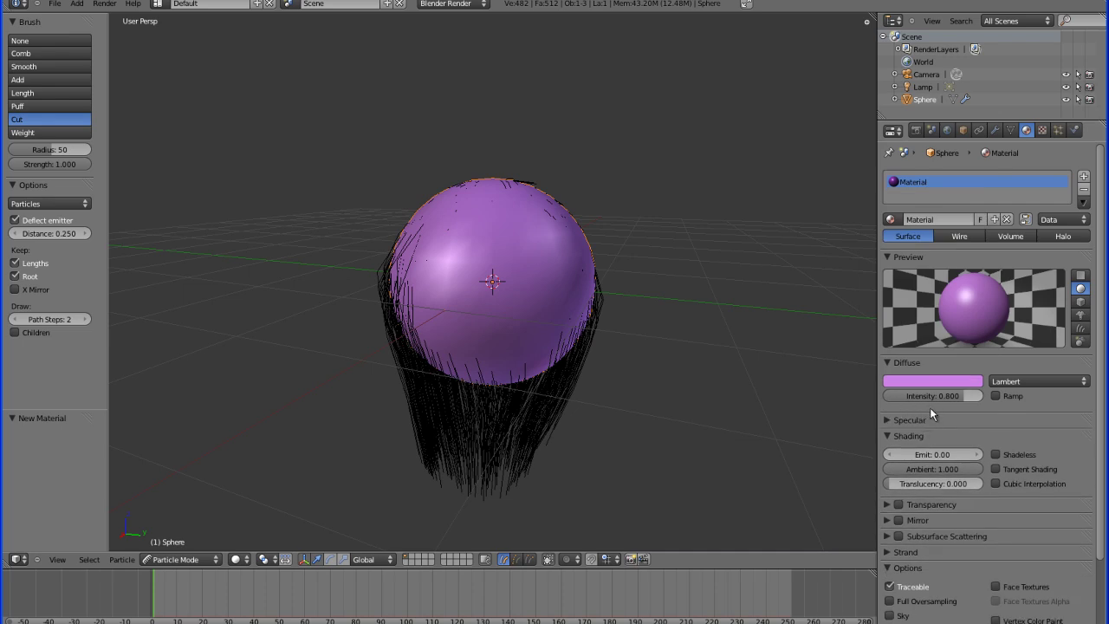
pyautogui.click(893, 420)
pyautogui.click(907, 439)
pyautogui.moveTo(922, 319)
pyautogui.mouseDown()
pyautogui.moveTo(950, 334)
pyautogui.moveTo(943, 319)
pyautogui.mouseUp()
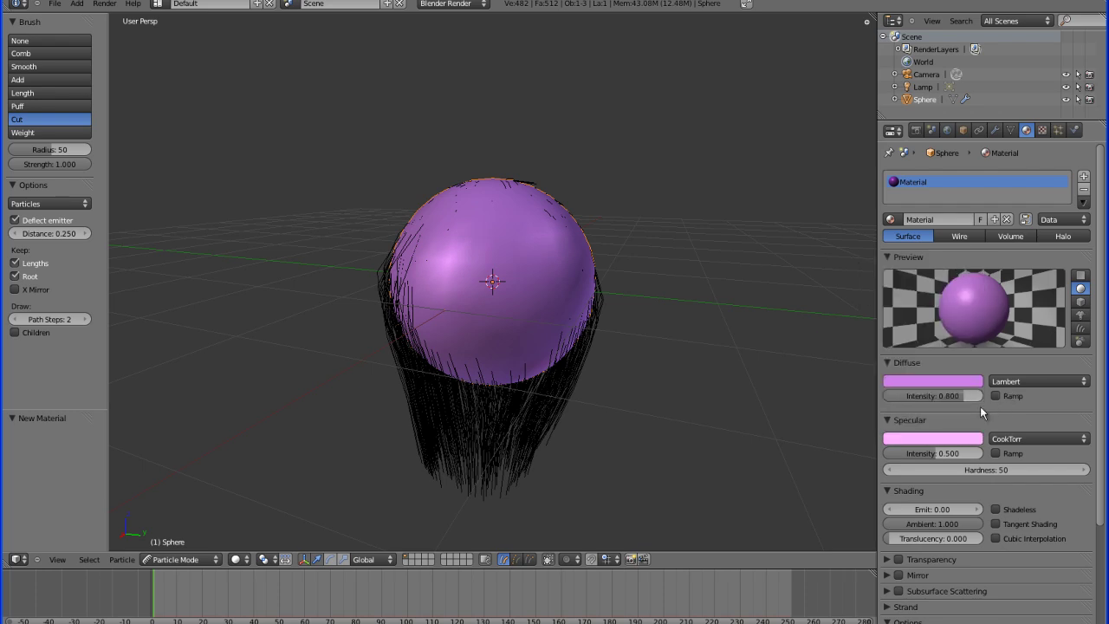
# Darken the material's purple diffuse colour slightly by lowering its brightness.
pyautogui.click(951, 383)
pyautogui.moveTo(972, 222); pyautogui.dragTo(973, 232)
pyautogui.click(1013, 419)
pyautogui.click(884, 363)
# Set the strand tip size in the sphere material's Strand settings to 0.5 so the hairs taper towards their ends.
pyautogui.scroll(-1, 910, 397)
pyautogui.scroll(-1, 902, 369)
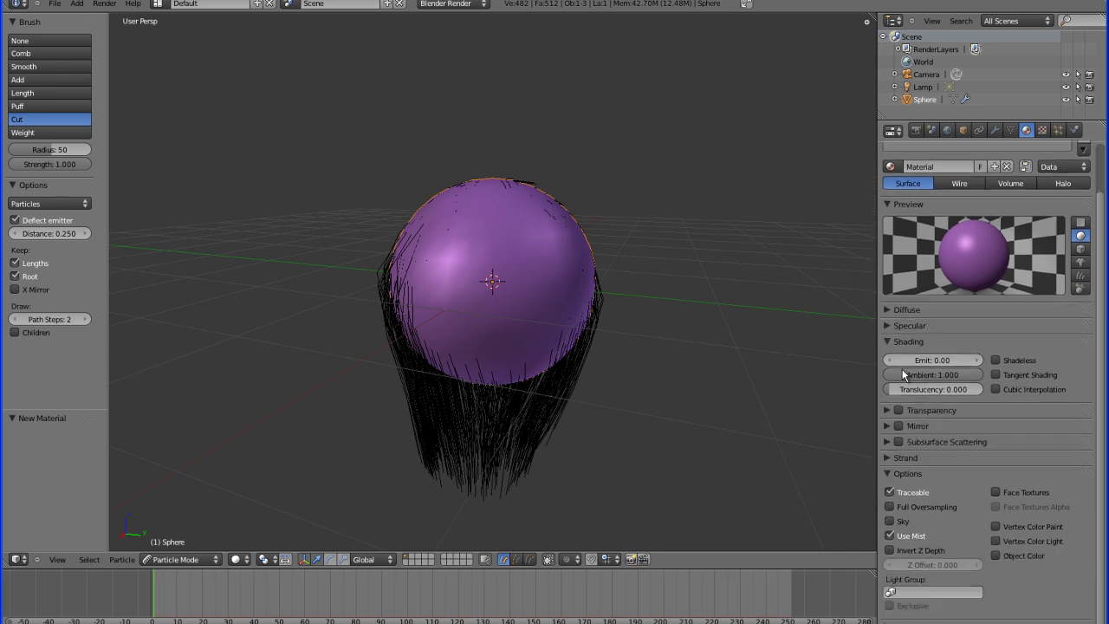
pyautogui.click(885, 342)
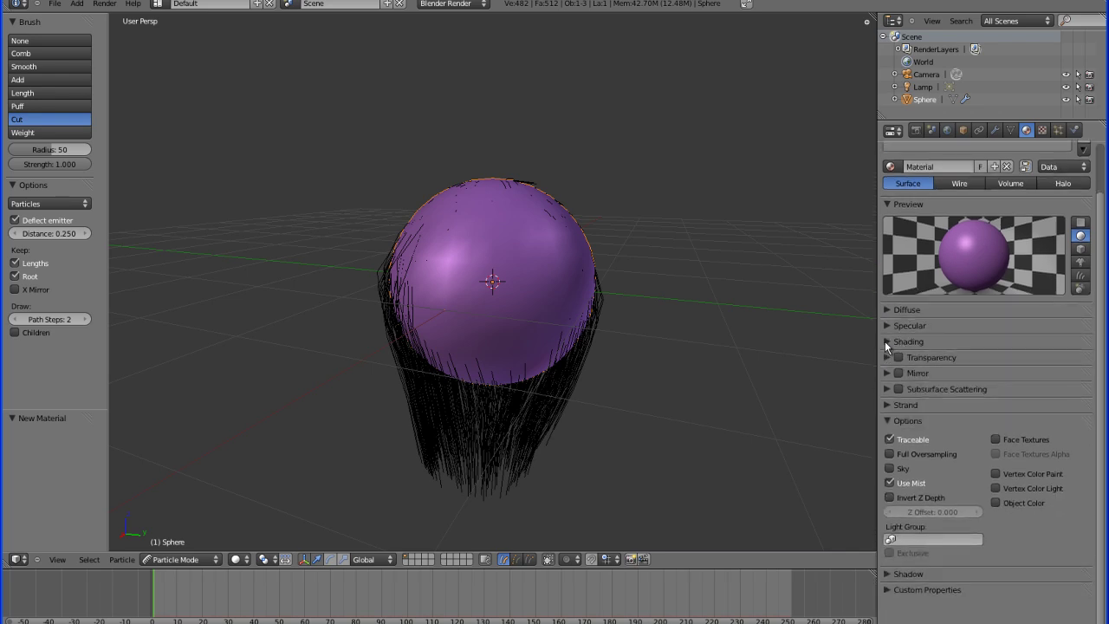
pyautogui.click(888, 422)
pyautogui.click(886, 405)
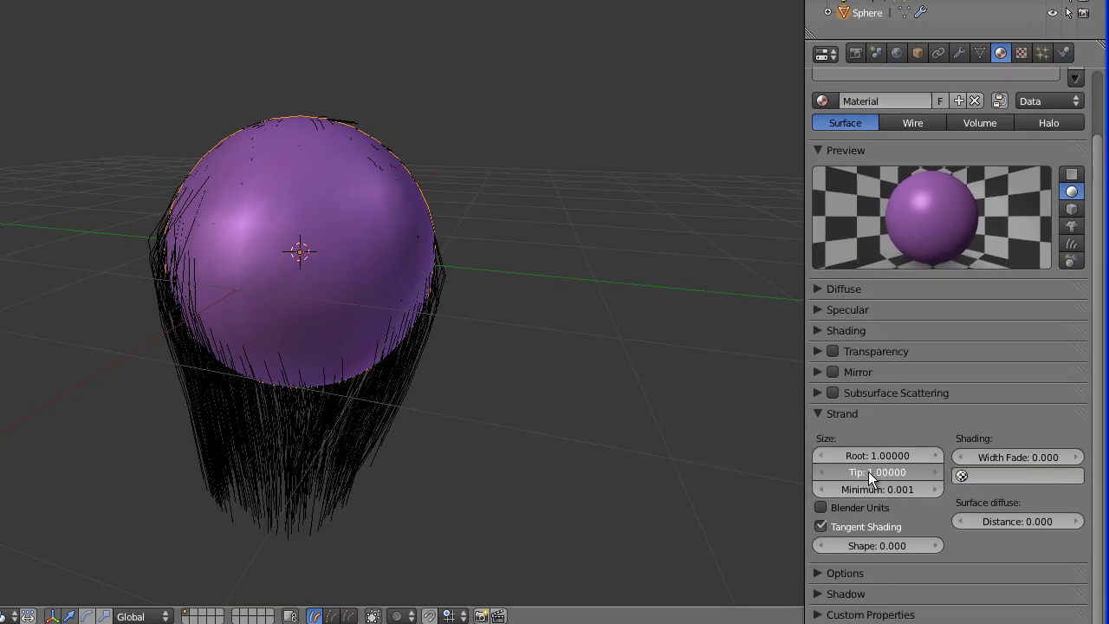
pyautogui.click(924, 450)
pyautogui.press('BackSpace')
pyautogui.write('0.5')
pyautogui.press('Return')
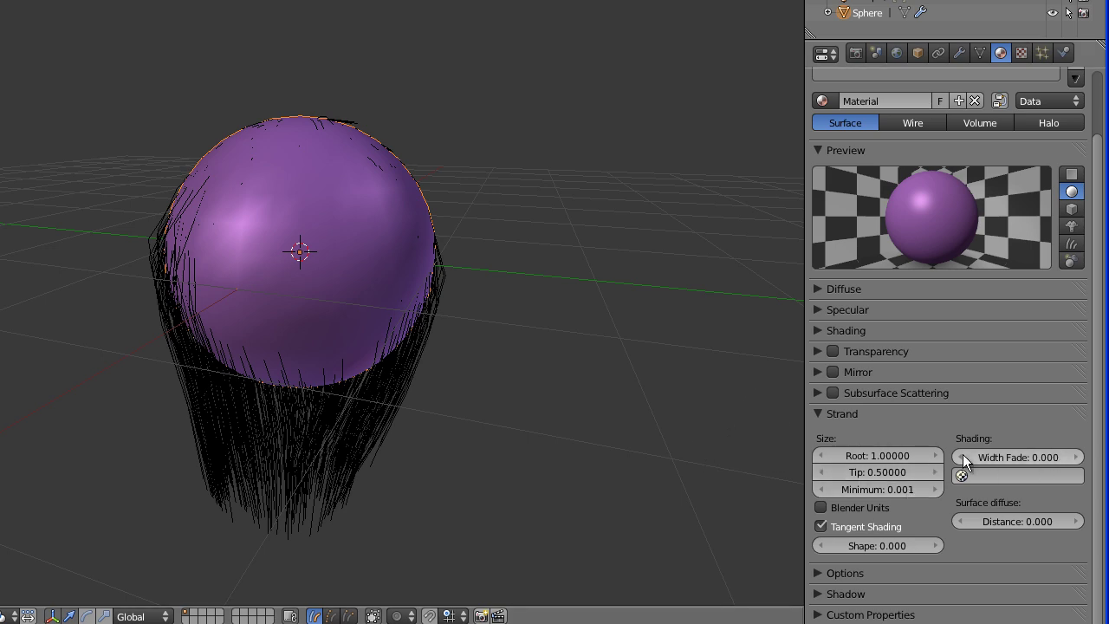
pyautogui.click(818, 414)
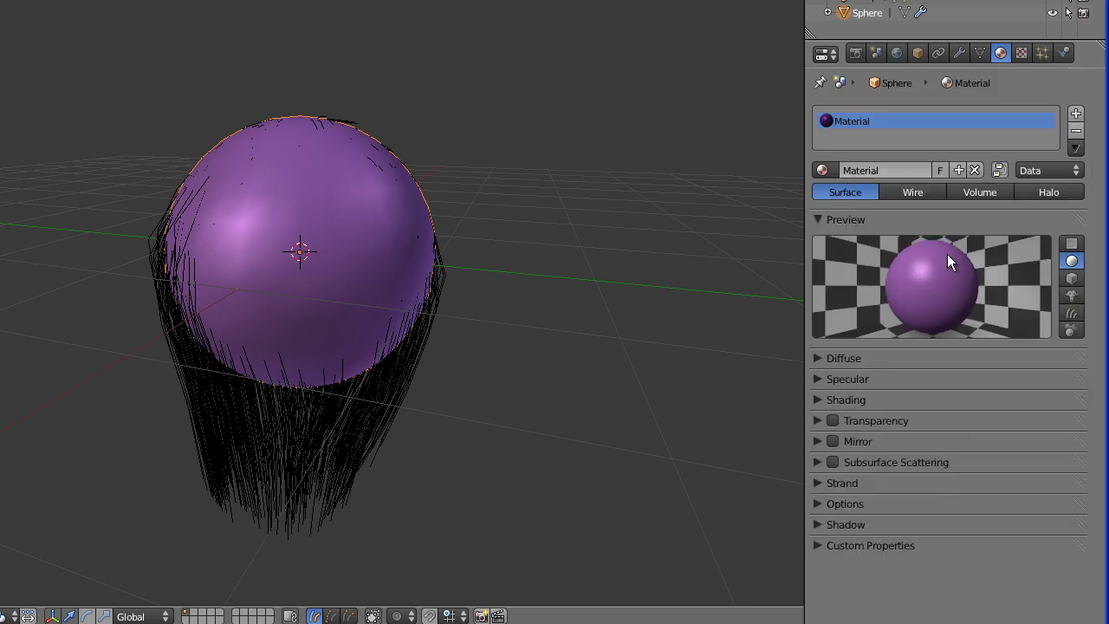
# Open the settings of the sphere's hair particle system.
pyautogui.click(1042, 54)
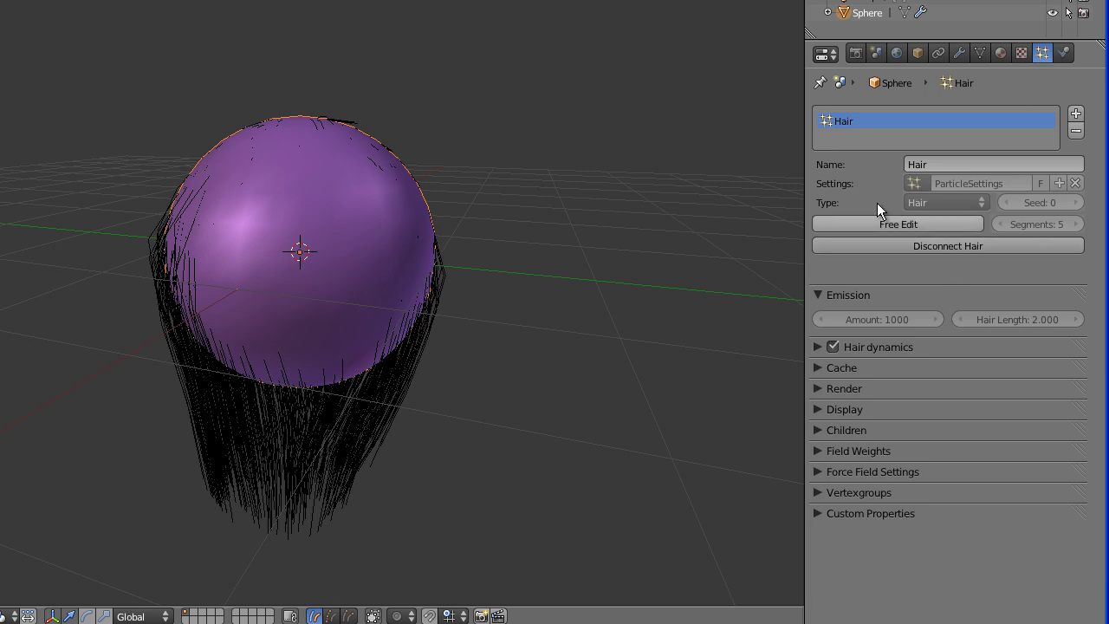